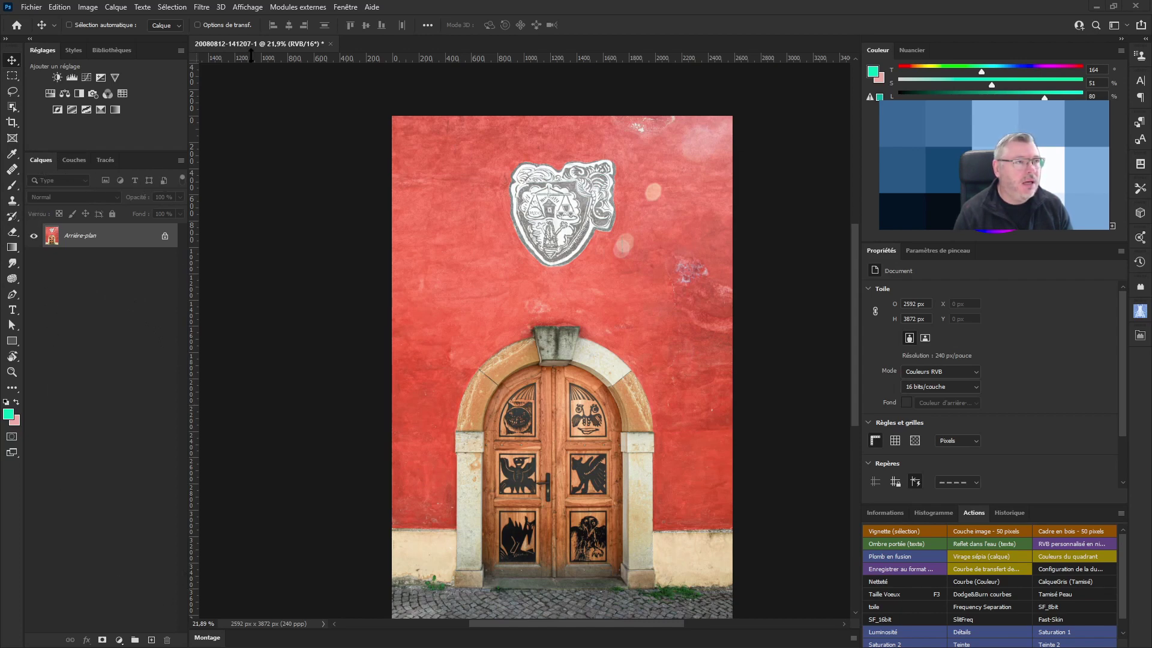
click(346, 9)
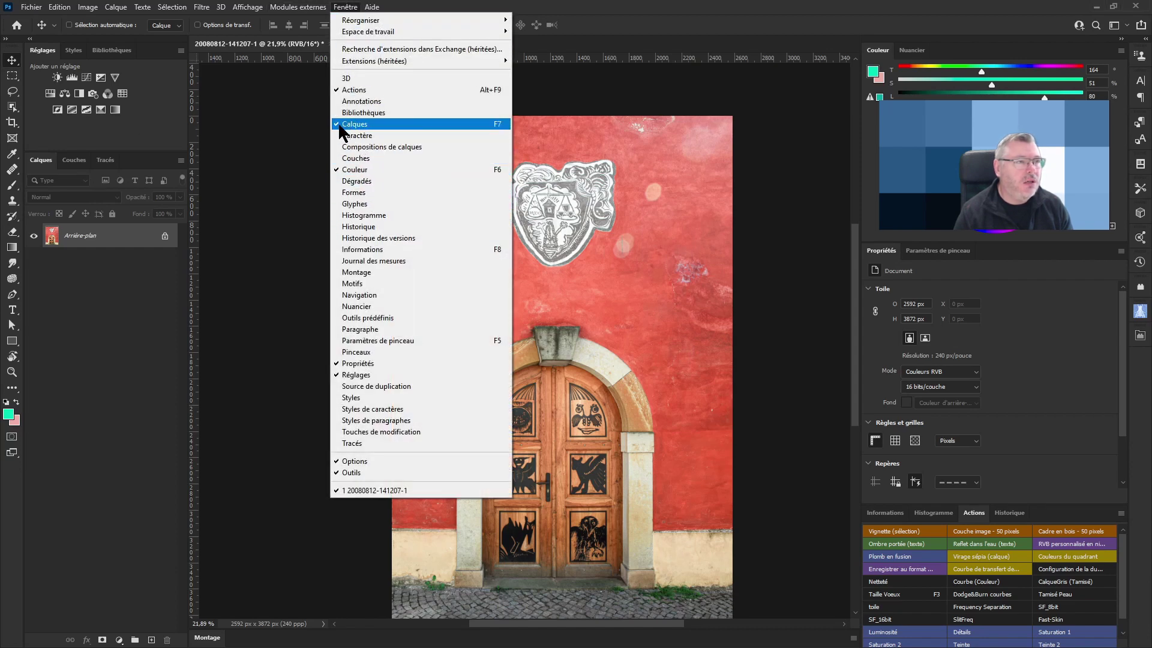
click(110, 387)
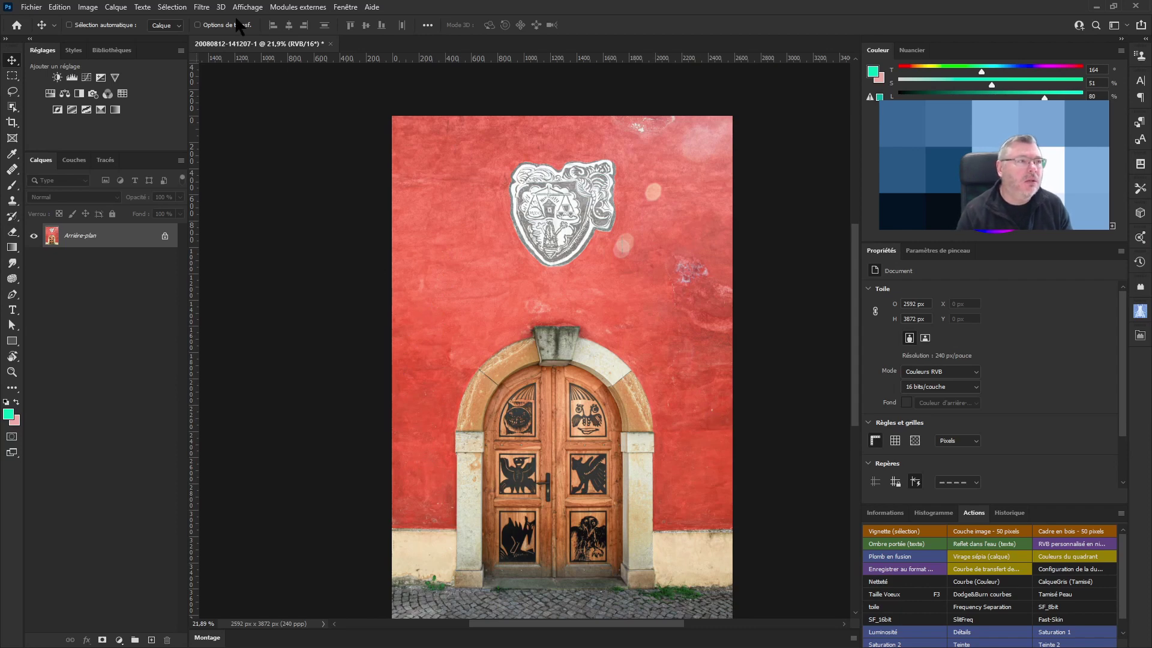
Step: Select the red wall with the Color Range command, sampling a wall tone and adding several lighter and darker reds to the selection
click(174, 7)
click(191, 125)
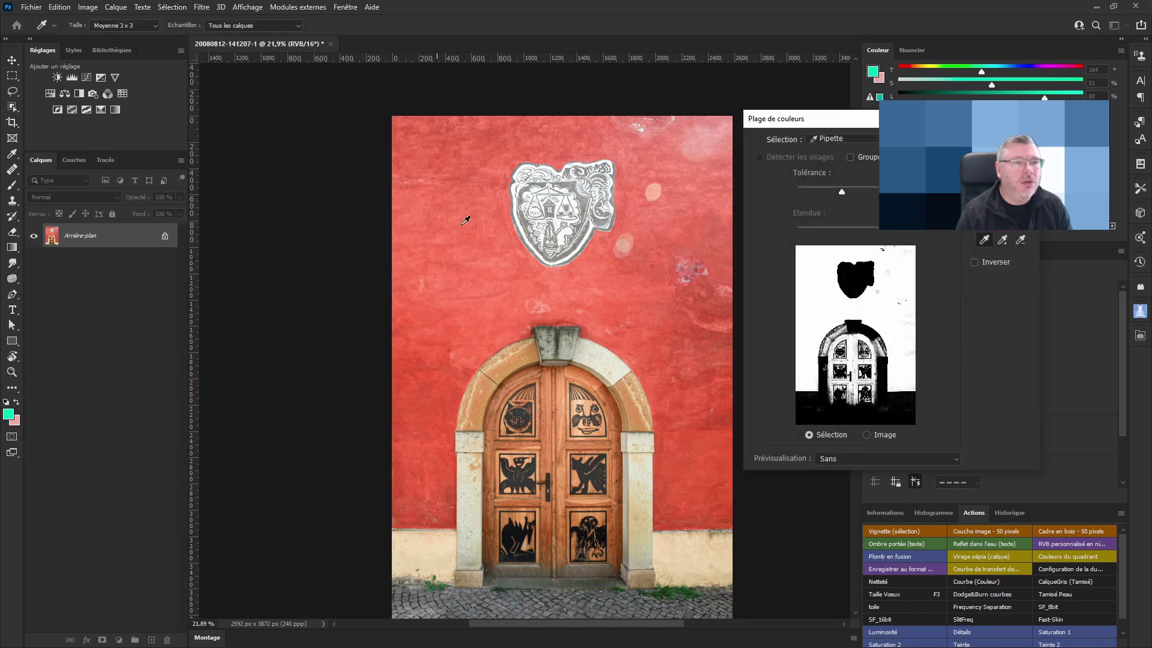
click(642, 268)
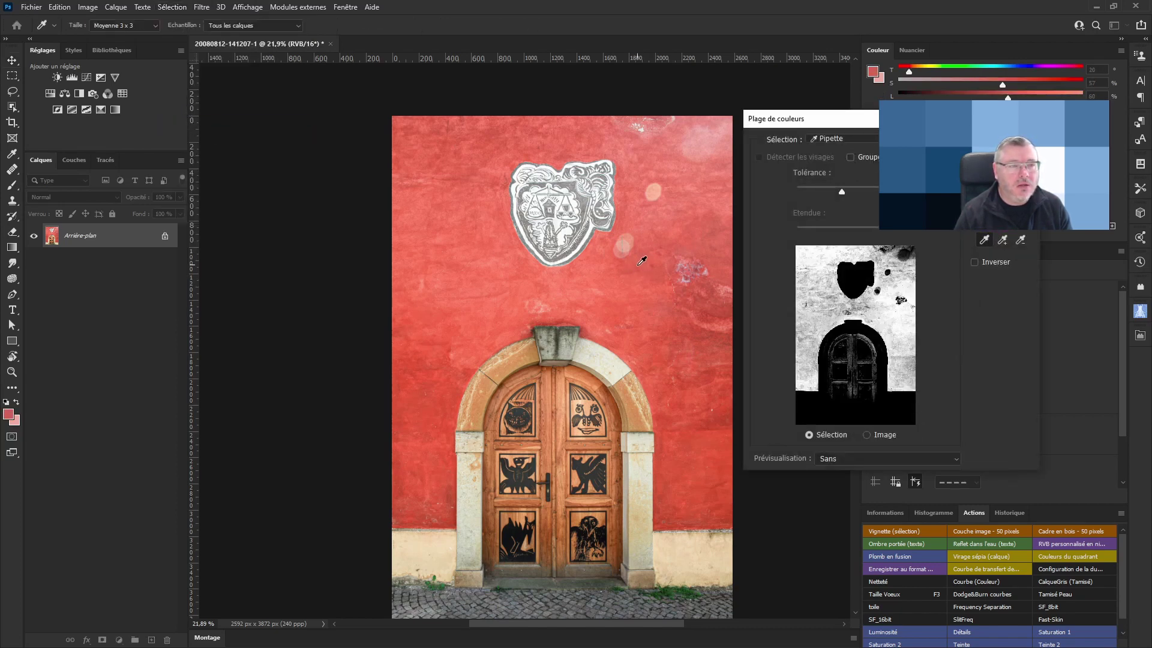
click(1002, 240)
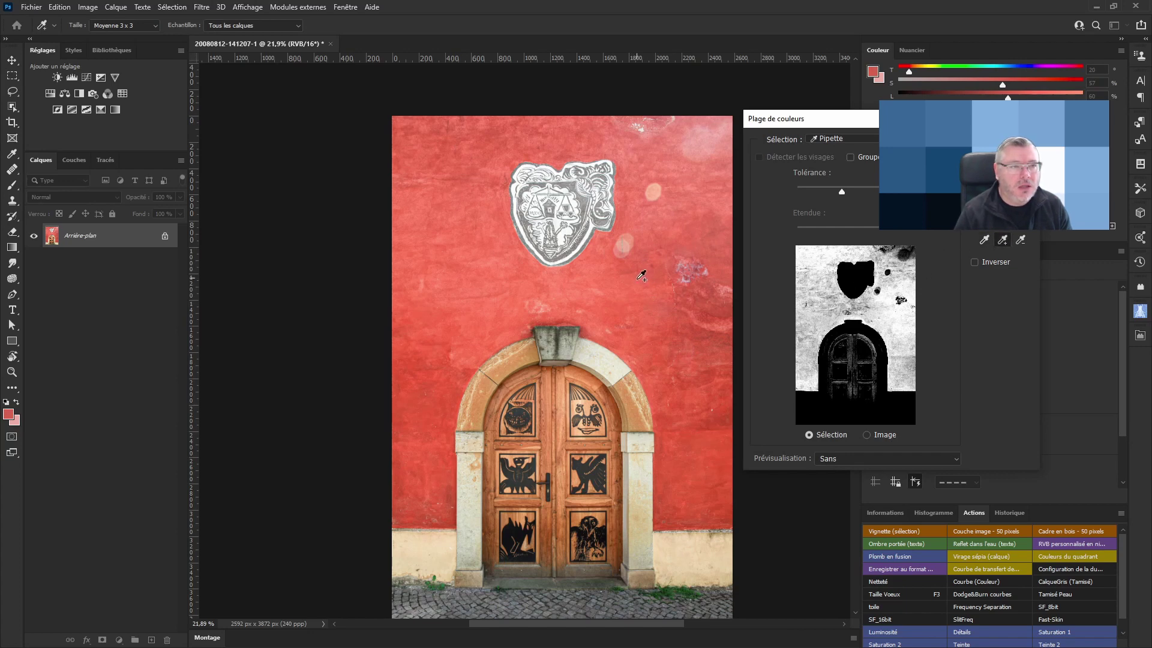
click(605, 284)
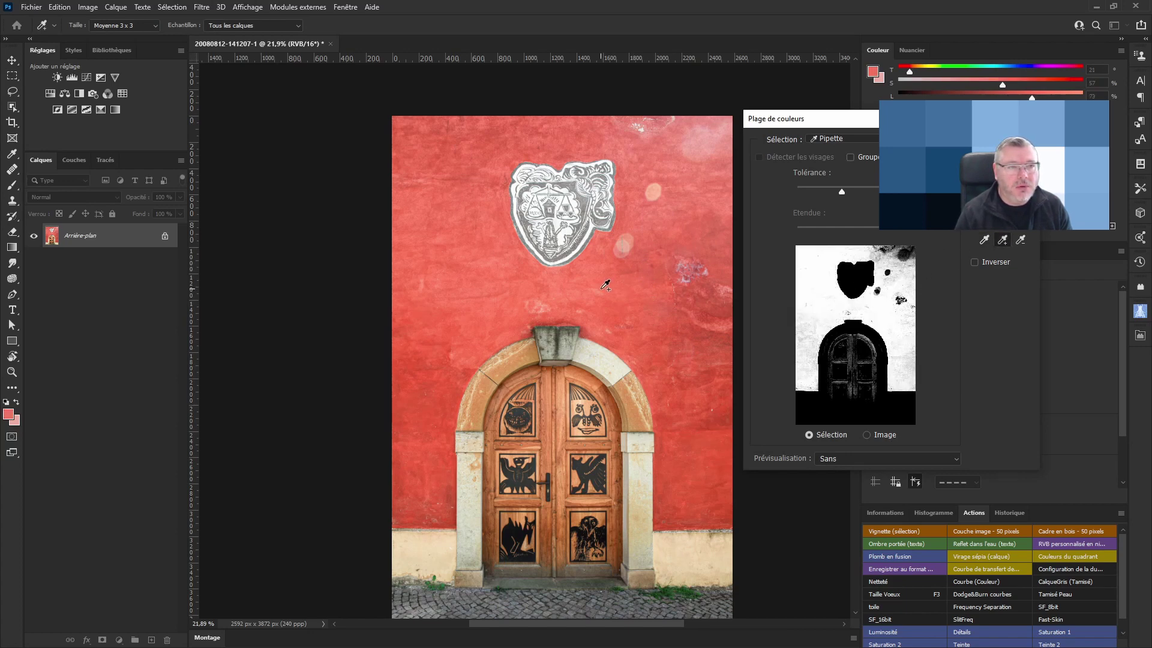
click(673, 228)
click(683, 224)
click(693, 222)
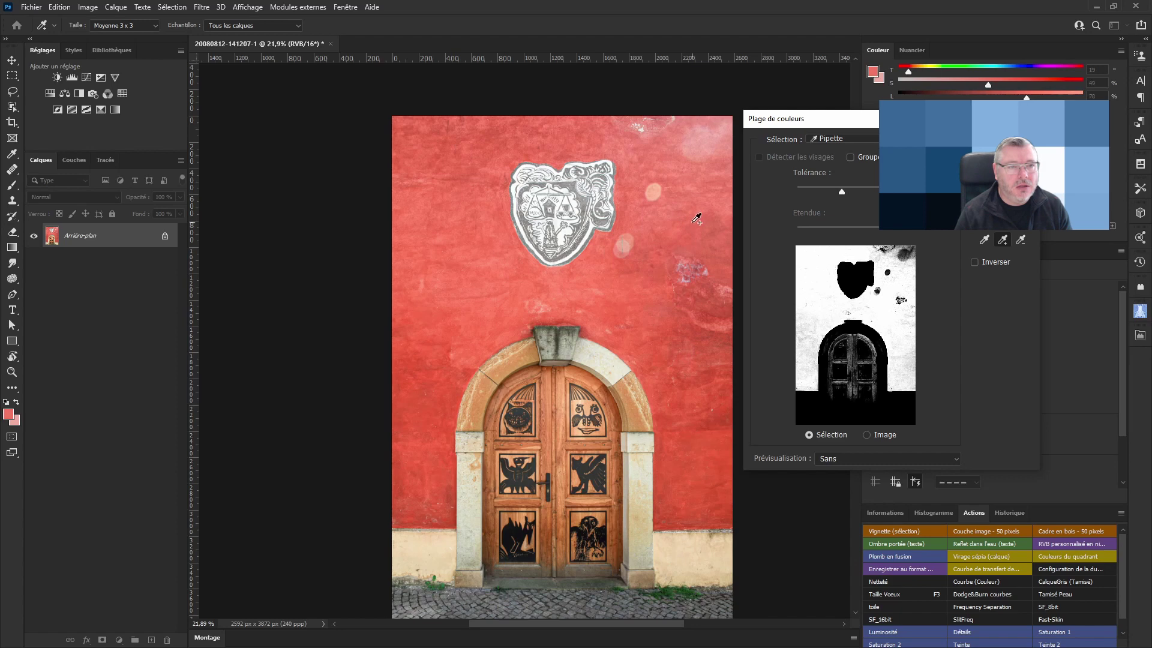
click(690, 181)
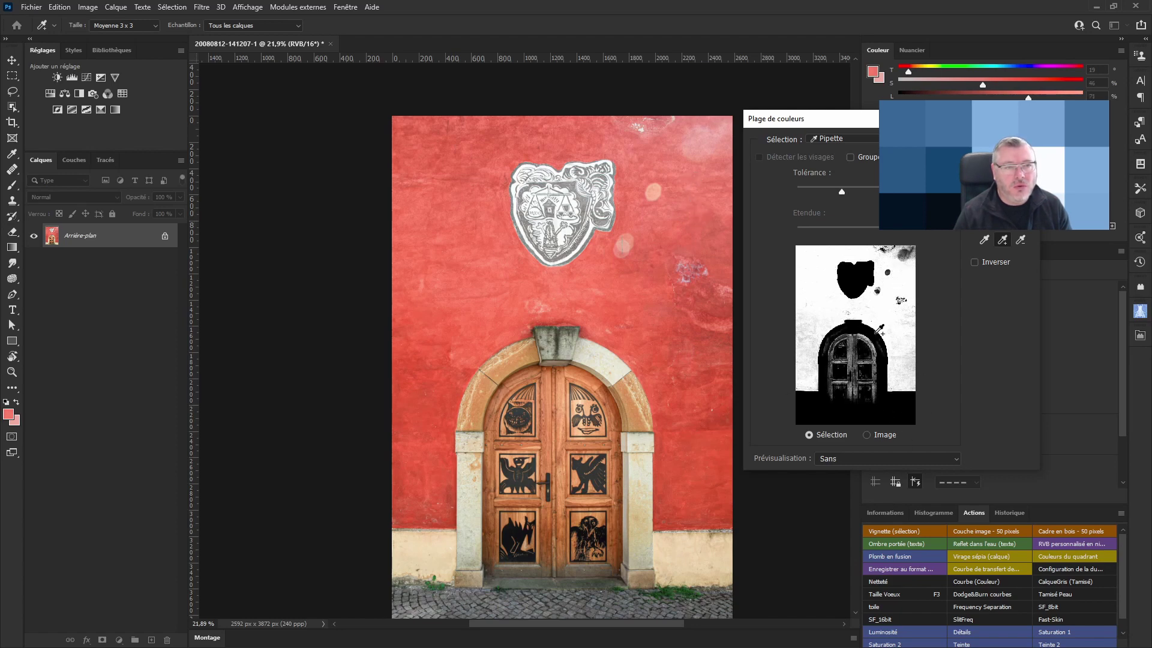
key(Return)
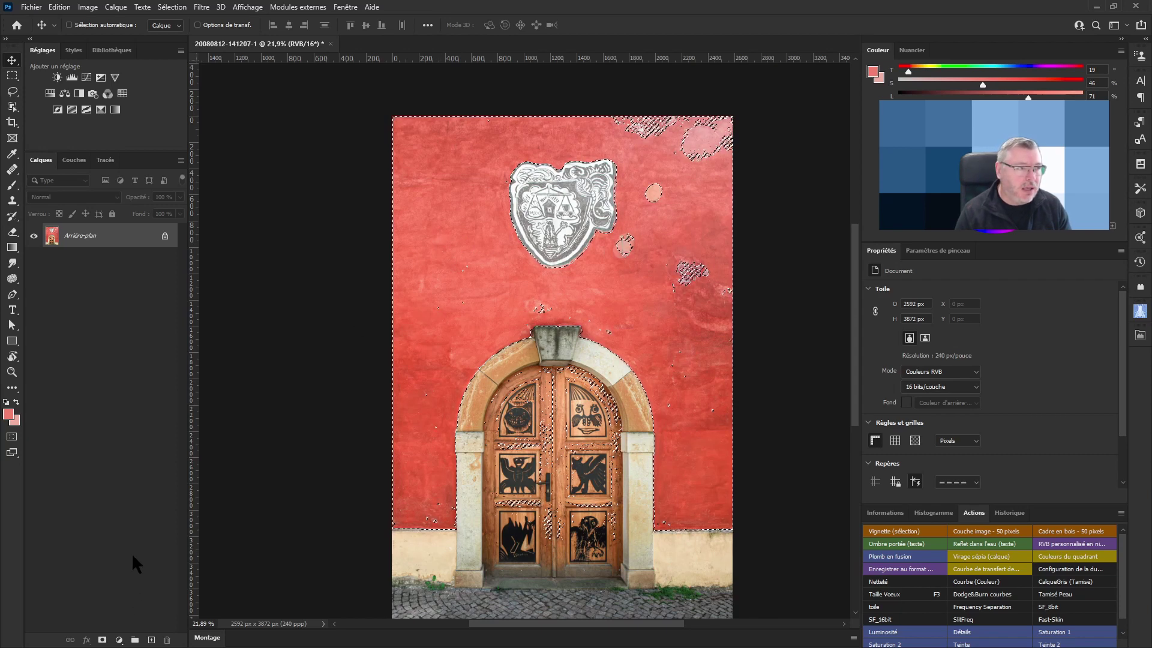
Step: Add a solid colour fill layer masked by the wall selection and give it the turquoise colour 6bb5aa
click(119, 639)
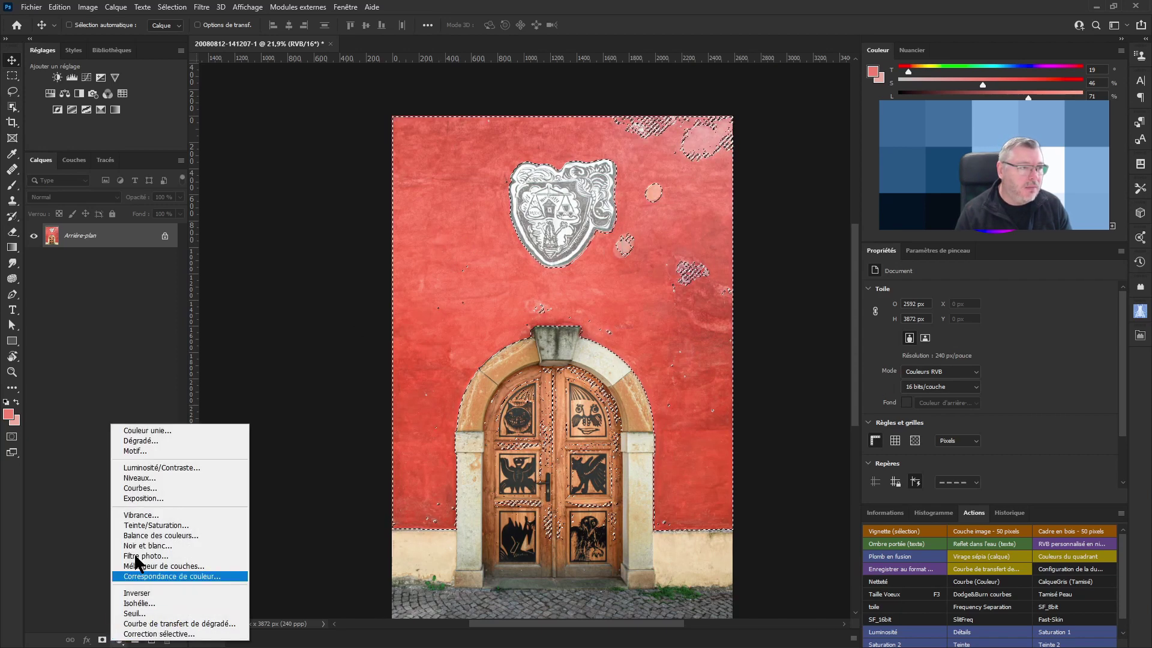
click(142, 432)
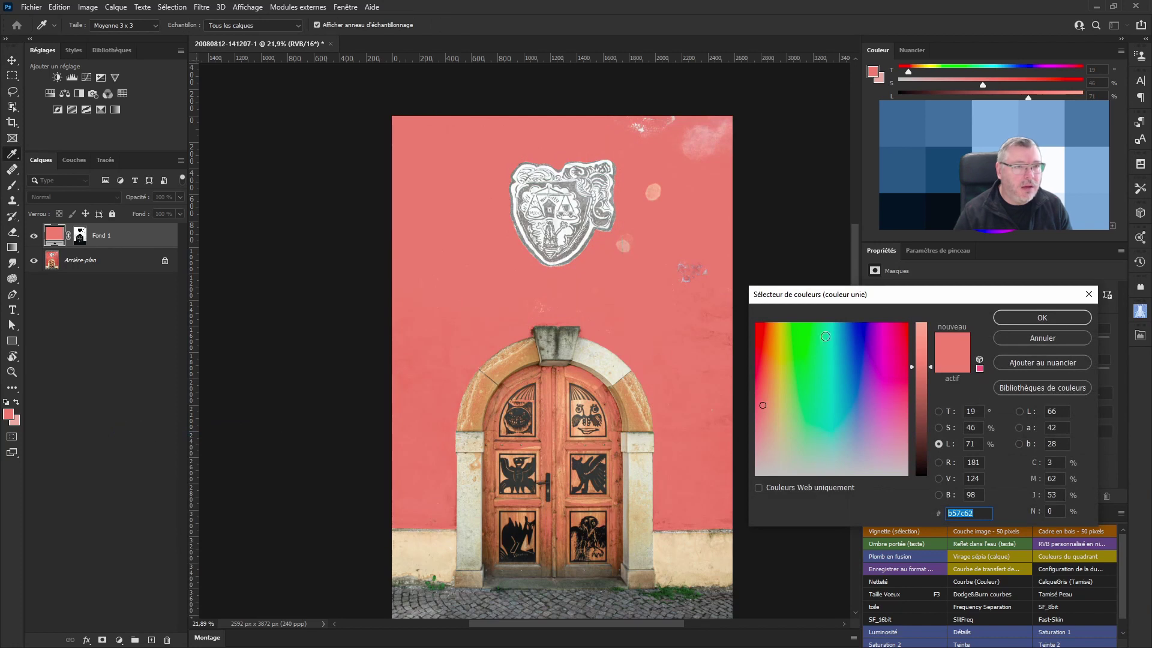
click(804, 405)
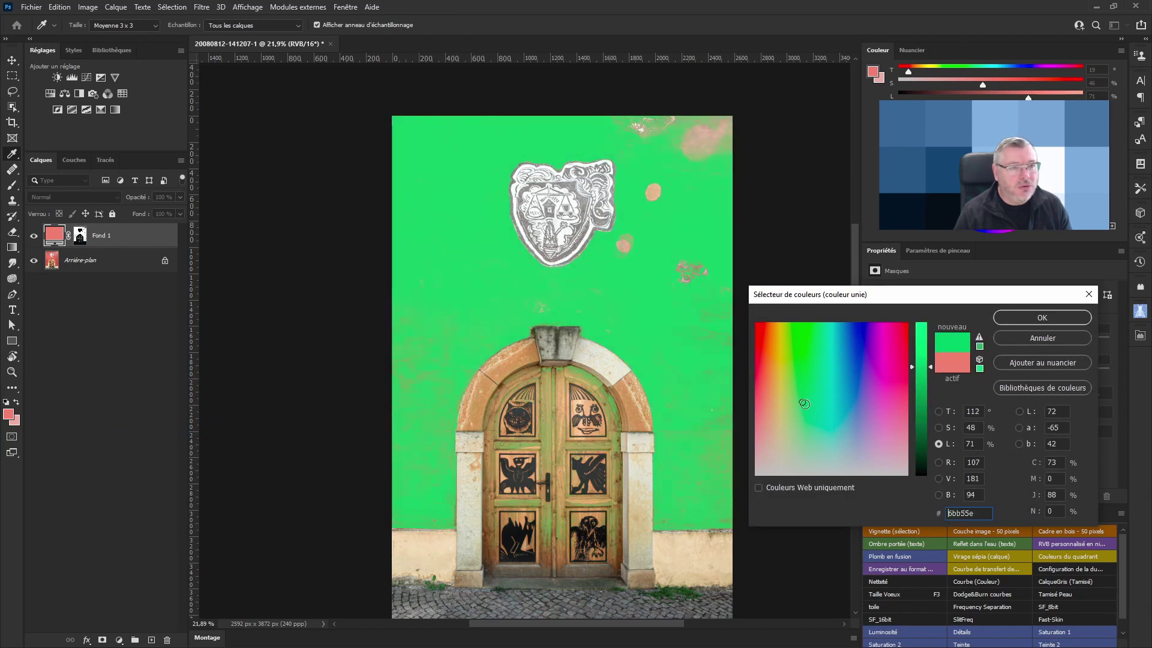
drag(804, 403, 828, 414)
click(1024, 317)
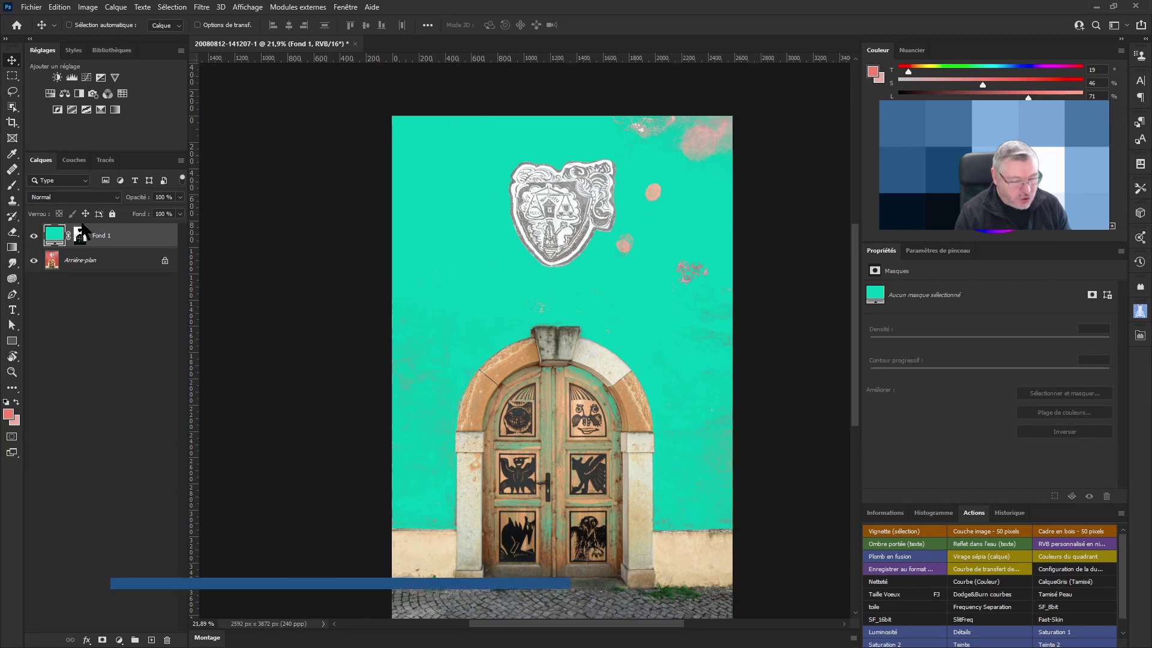
Step: Disable and re-enable the fill layer's mask, and view the mask on its own to check the wall coverage
shift+click(80, 235)
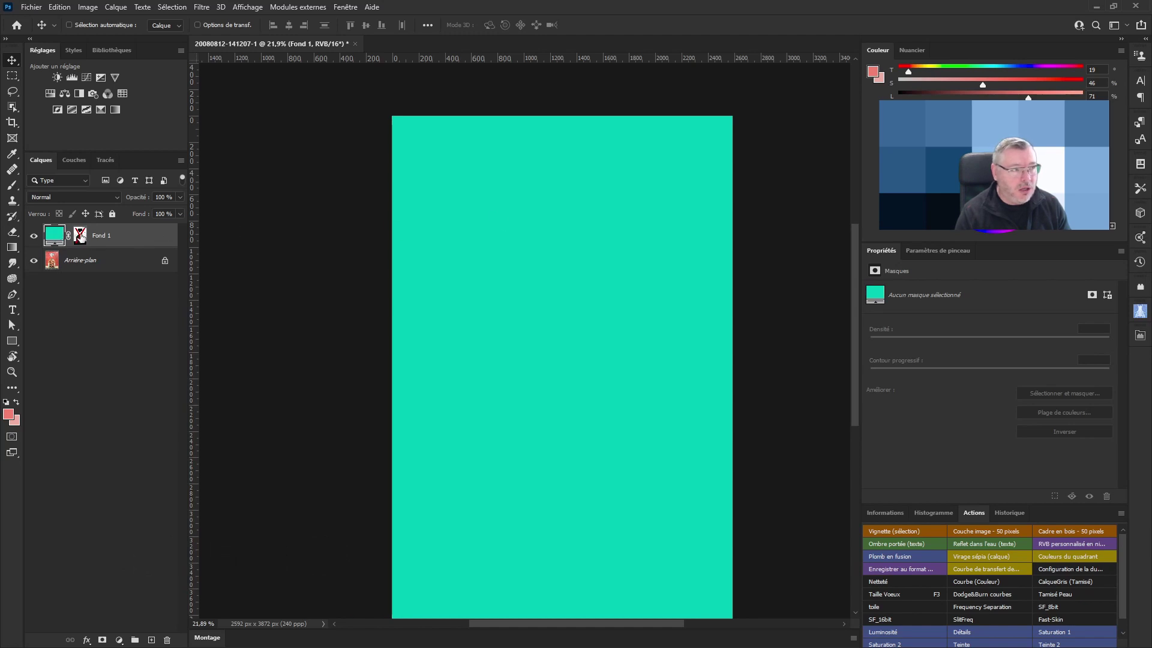
shift+click(82, 234)
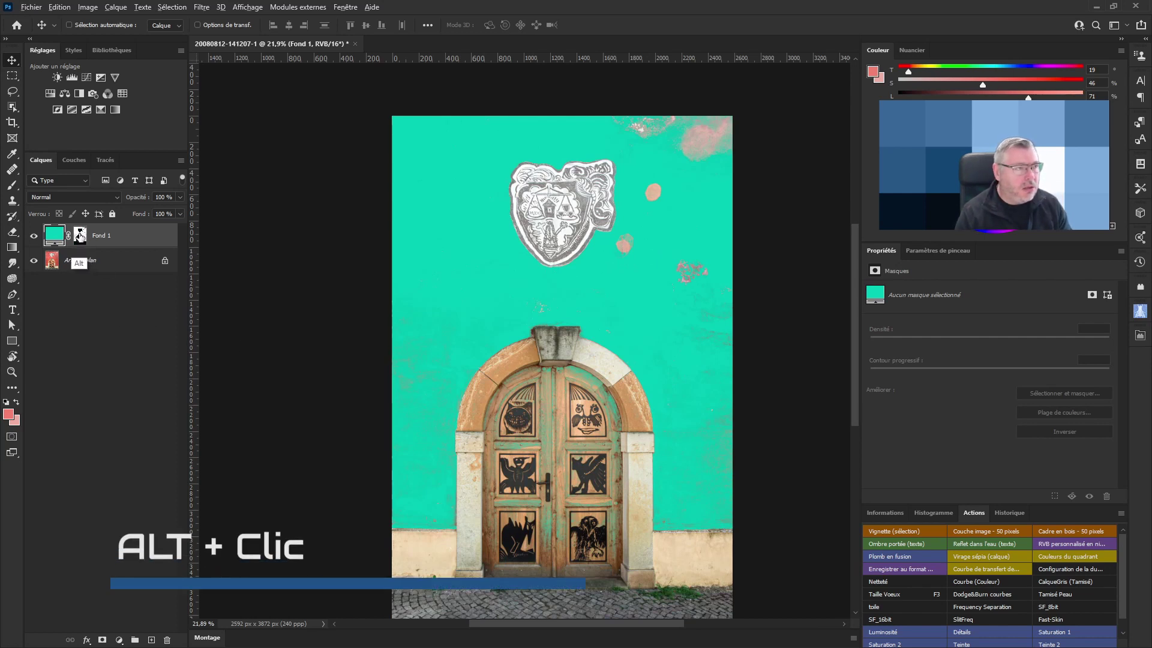
alt+click(82, 239)
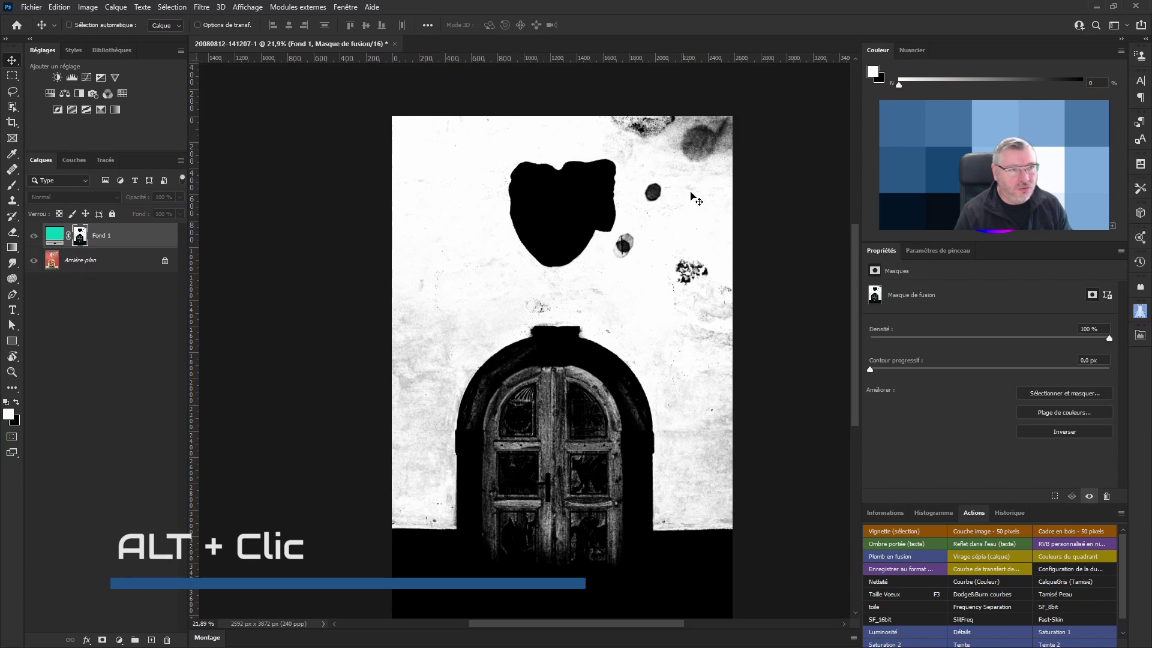
alt+click(82, 240)
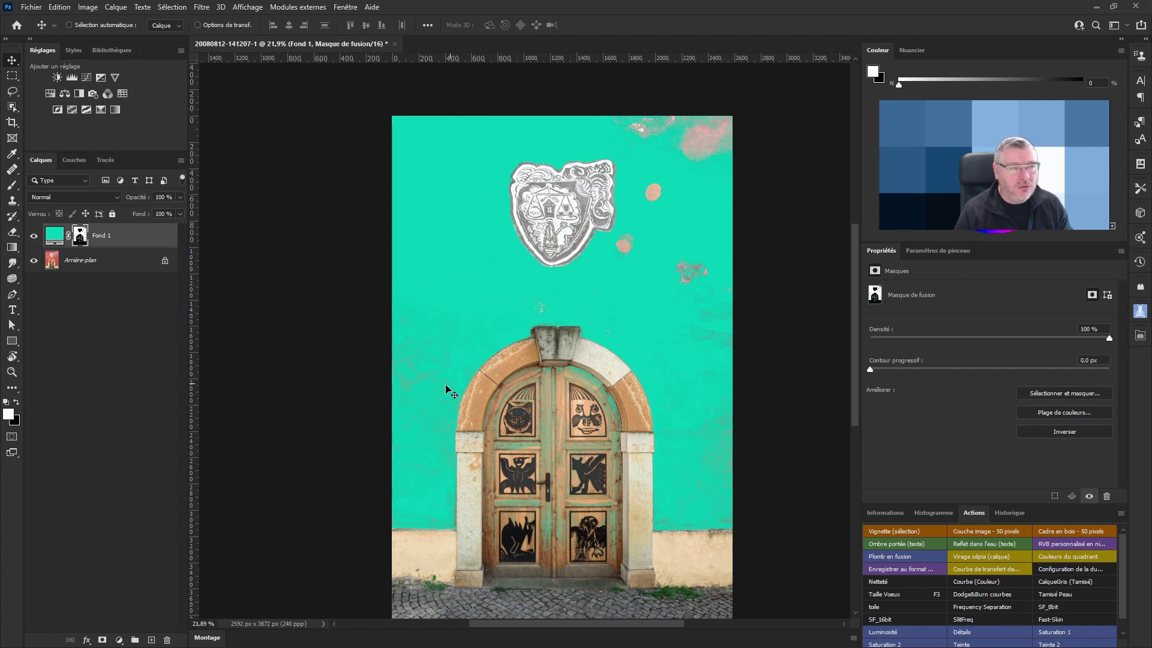
Step: Display the fill layer's mask alone and paint the grey and black spots across the wall area white with the Brush
alt+click(81, 237)
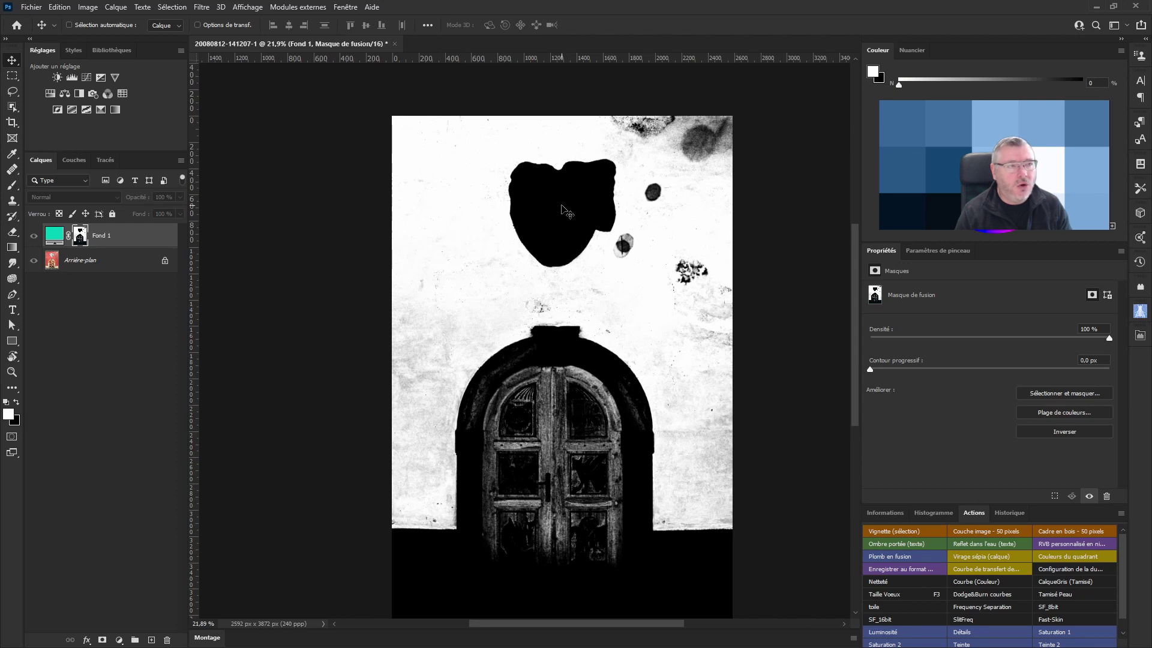
click(12, 185)
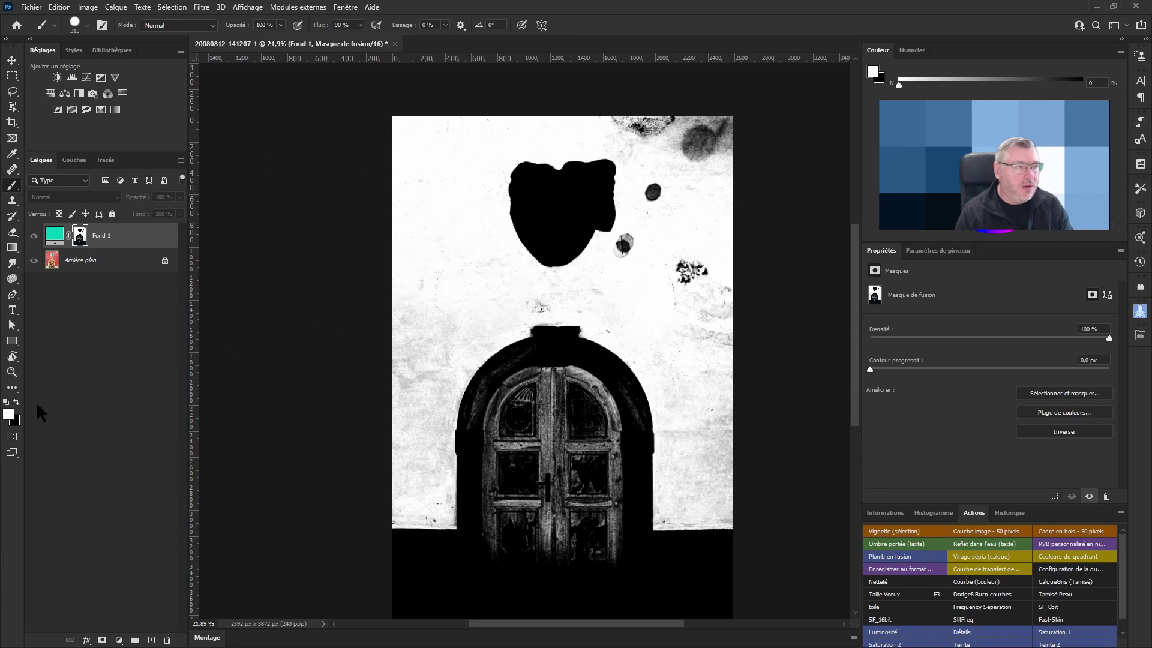
mouse_move(615, 119)
mouse_down()
mouse_move(690, 126)
mouse_move(721, 163)
mouse_move(710, 168)
mouse_move(700, 270)
mouse_move(673, 253)
mouse_up()
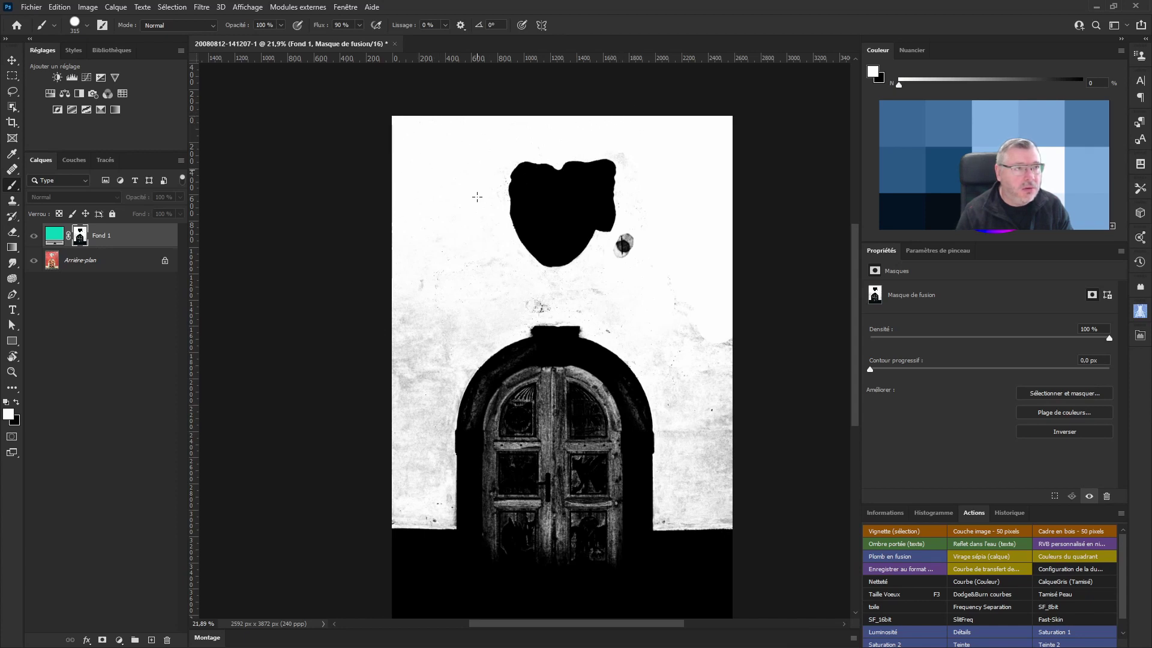
mouse_move(492, 286)
mouse_down()
mouse_move(447, 198)
mouse_move(472, 304)
mouse_move(442, 368)
mouse_move(432, 504)
mouse_move(422, 343)
mouse_move(491, 274)
mouse_move(539, 303)
mouse_move(604, 278)
mouse_move(612, 133)
mouse_move(713, 318)
mouse_move(724, 466)
mouse_move(698, 504)
mouse_move(648, 344)
mouse_up()
key(ctrl+z)
mouse_move(720, 498)
mouse_down()
mouse_move(666, 504)
mouse_move(675, 396)
mouse_move(717, 438)
mouse_move(723, 474)
mouse_up()
mouse_move(510, 342)
mouse_down()
mouse_move(488, 327)
mouse_move(429, 414)
mouse_move(431, 476)
mouse_up()
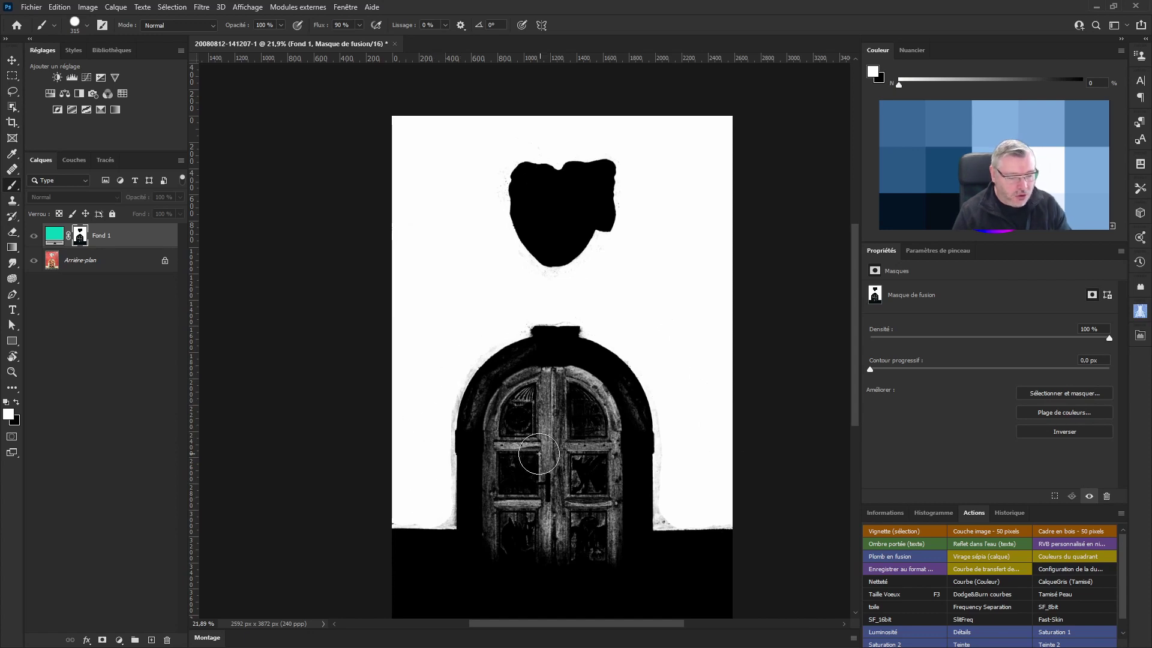
Step: Paint the grey areas of the door and arch black on the mask, and return to the full image with the fill layer targeted
key(x)
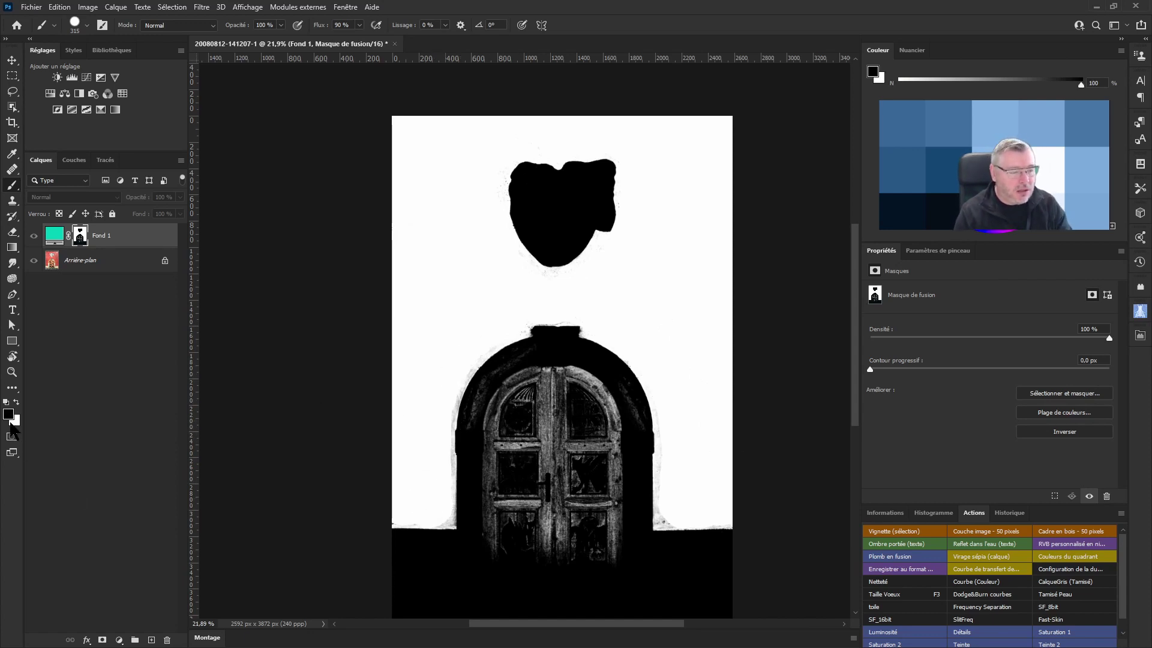
key(x)
key(x)
key(x)
key(x)
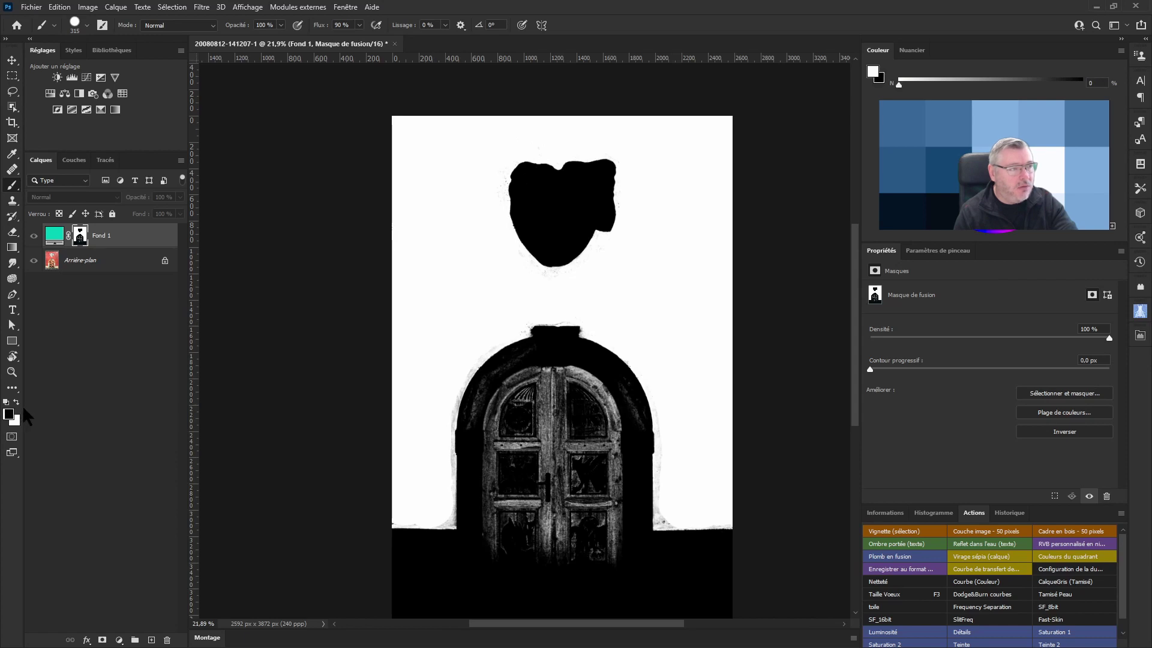
mouse_move(589, 383)
mouse_down()
mouse_move(562, 384)
mouse_move(577, 373)
mouse_move(512, 381)
mouse_move(490, 405)
mouse_move(489, 431)
mouse_move(496, 457)
mouse_move(511, 445)
mouse_move(506, 537)
mouse_move(559, 550)
mouse_move(591, 388)
mouse_move(606, 411)
mouse_move(595, 510)
mouse_move(589, 419)
mouse_move(612, 548)
mouse_up()
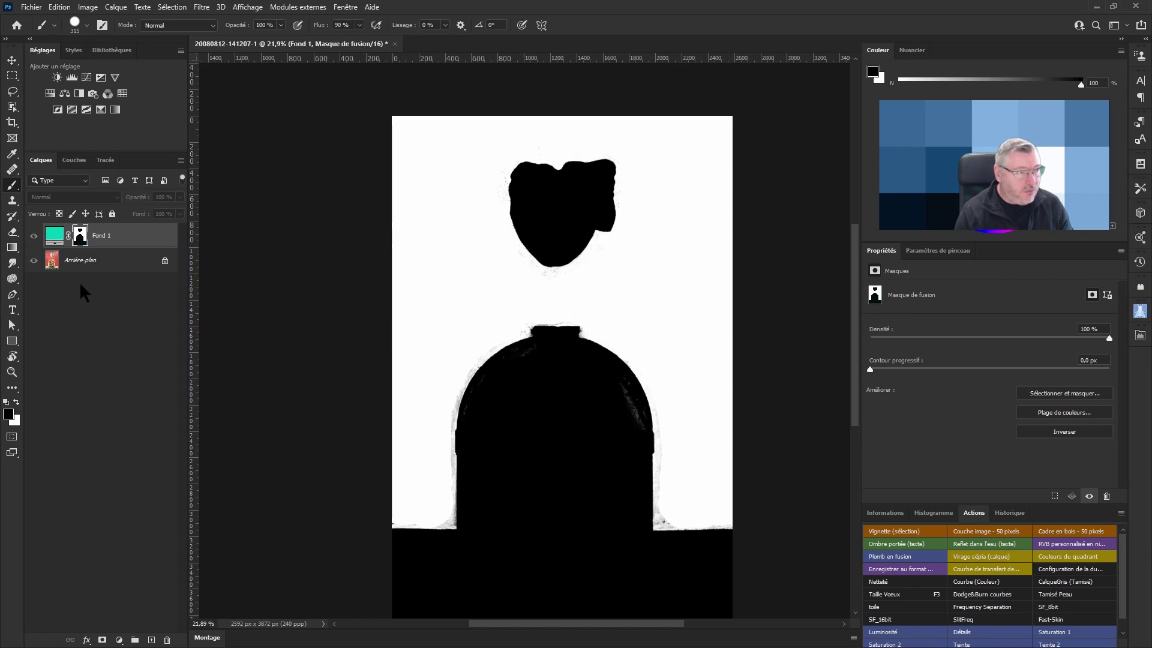
alt+click(79, 237)
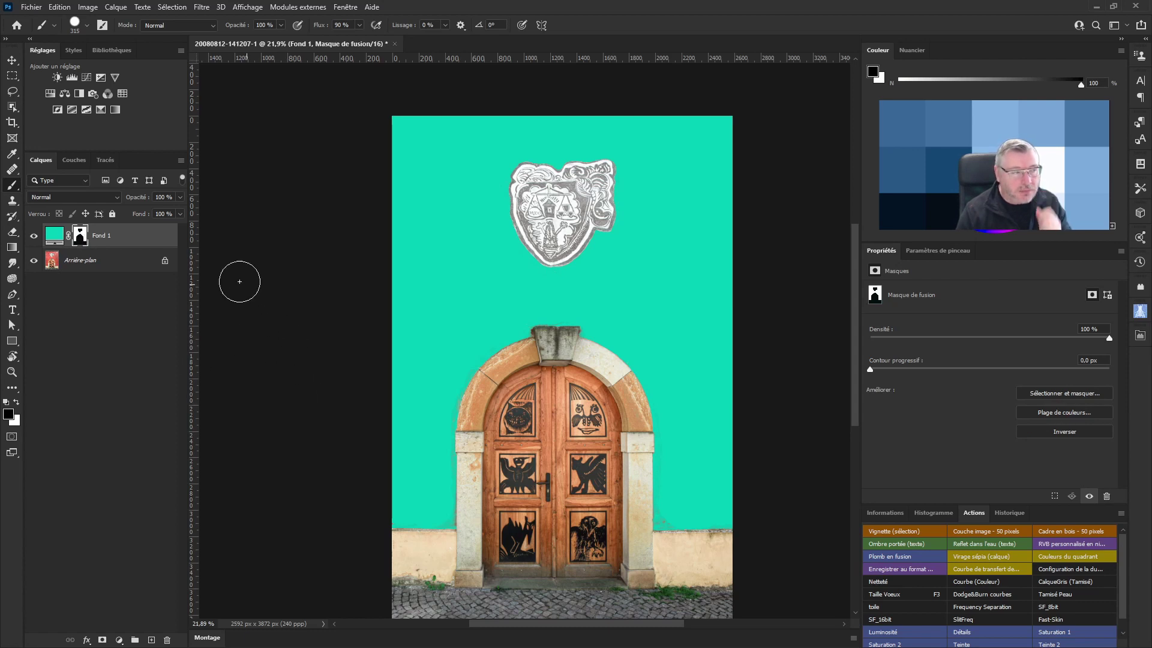
key(ctrl+2)
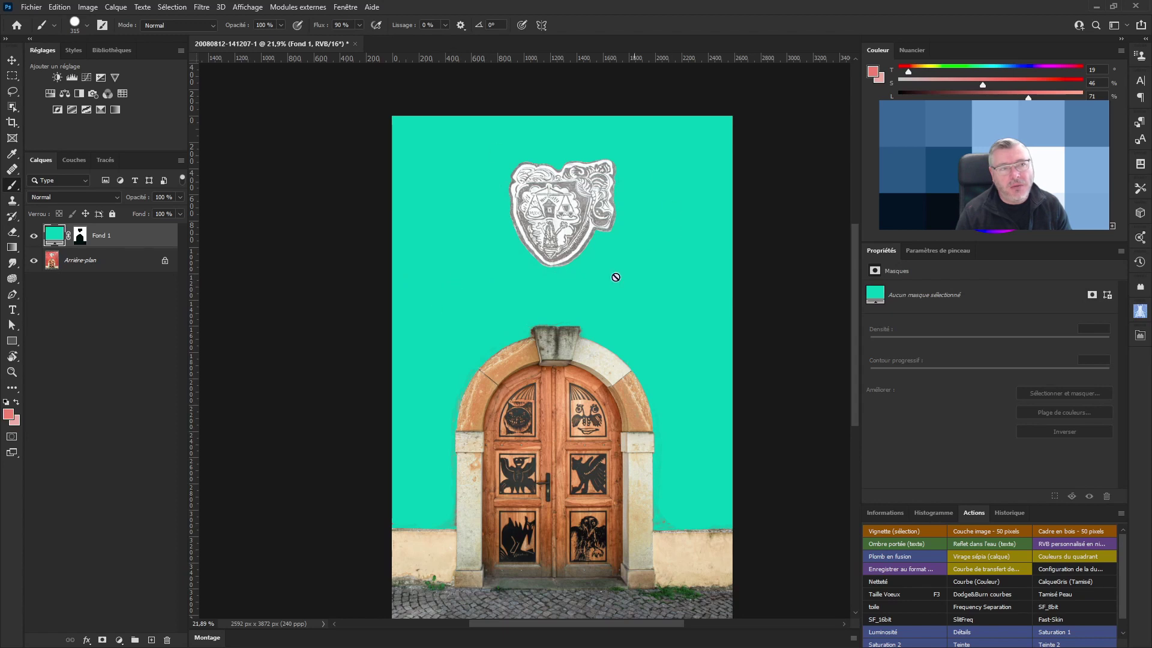
Step: Set the turquoise fill layer's blend mode to Couleur and change its fill to the muted green 66817d
click(62, 198)
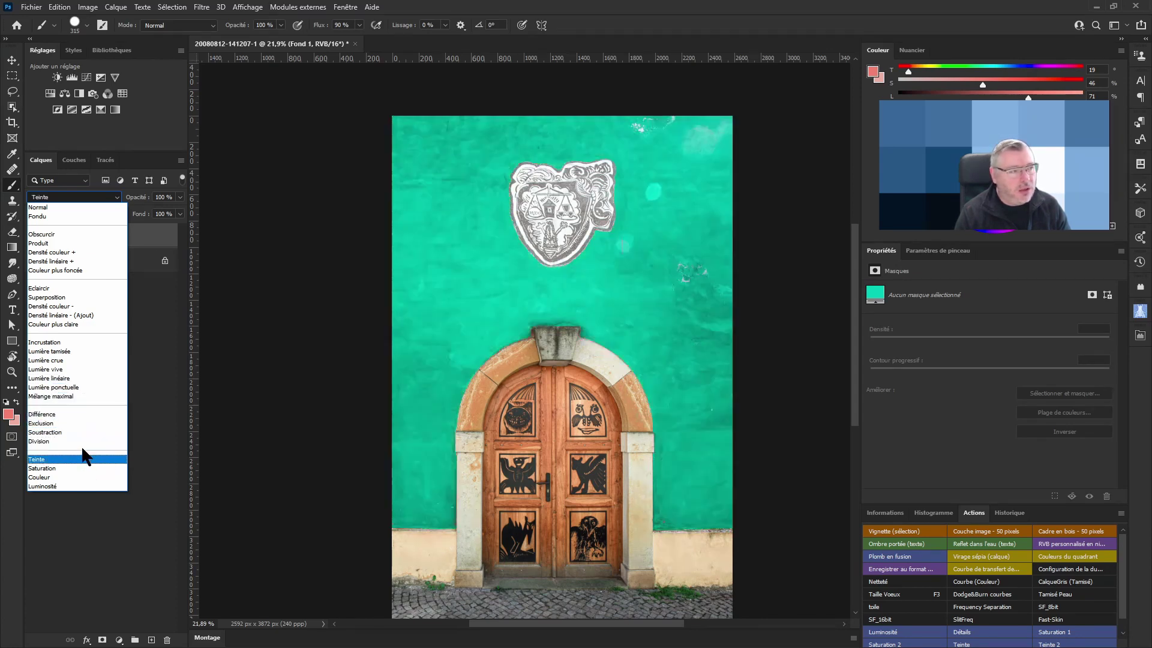
click(68, 477)
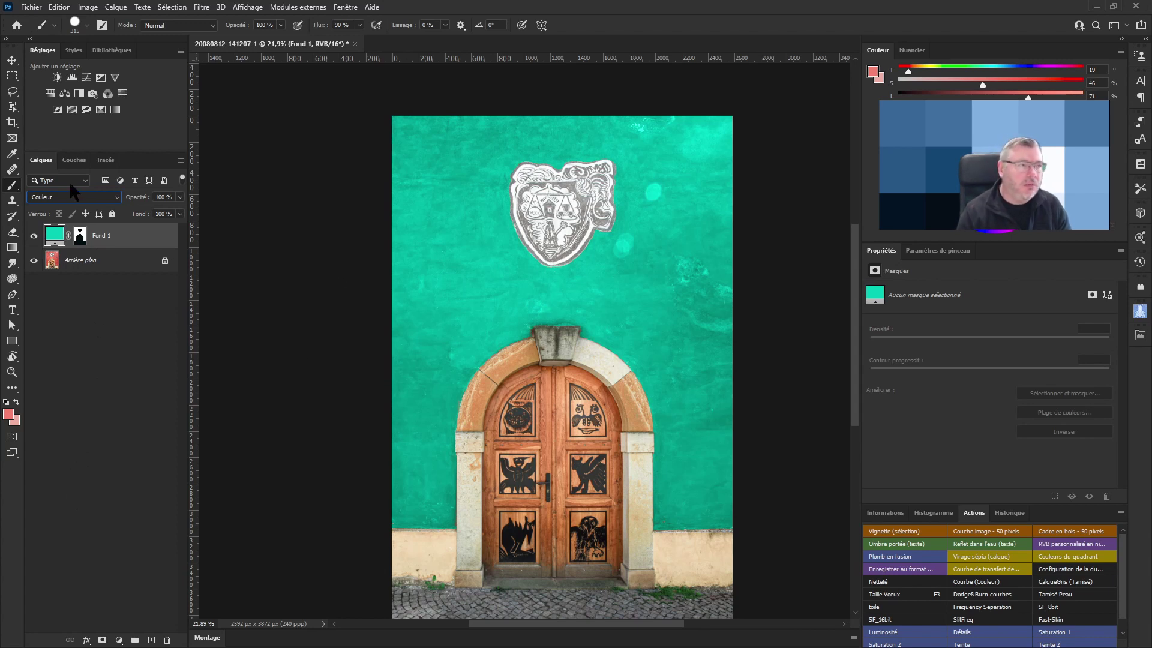
double_click(54, 236)
click(939, 428)
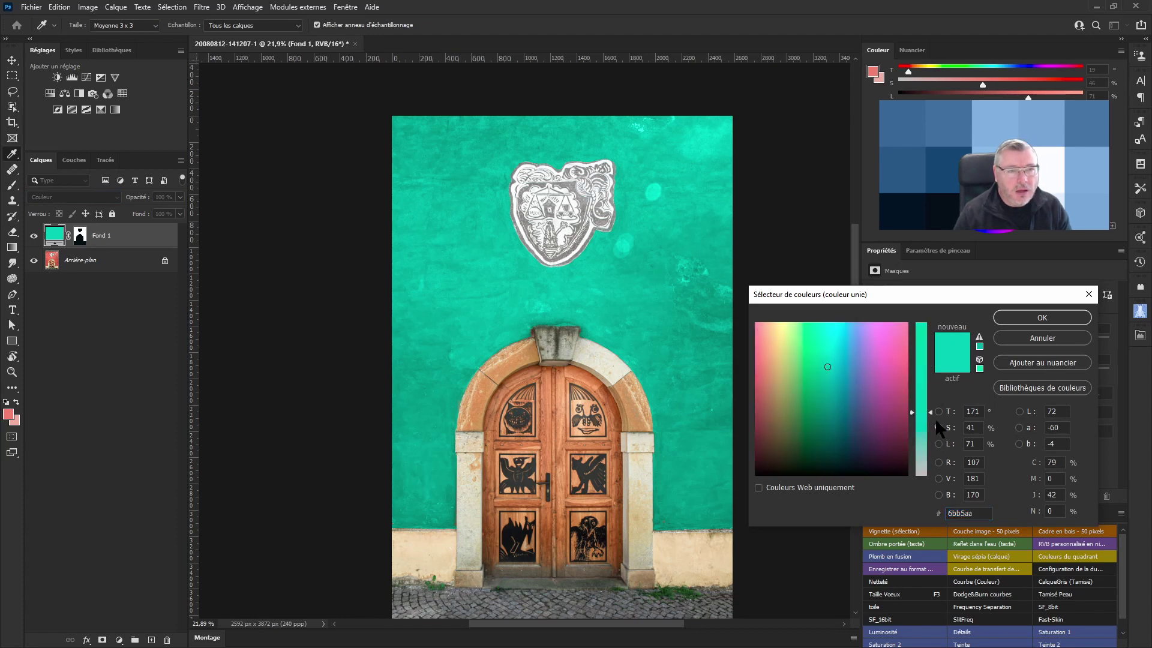
drag(922, 413, 924, 453)
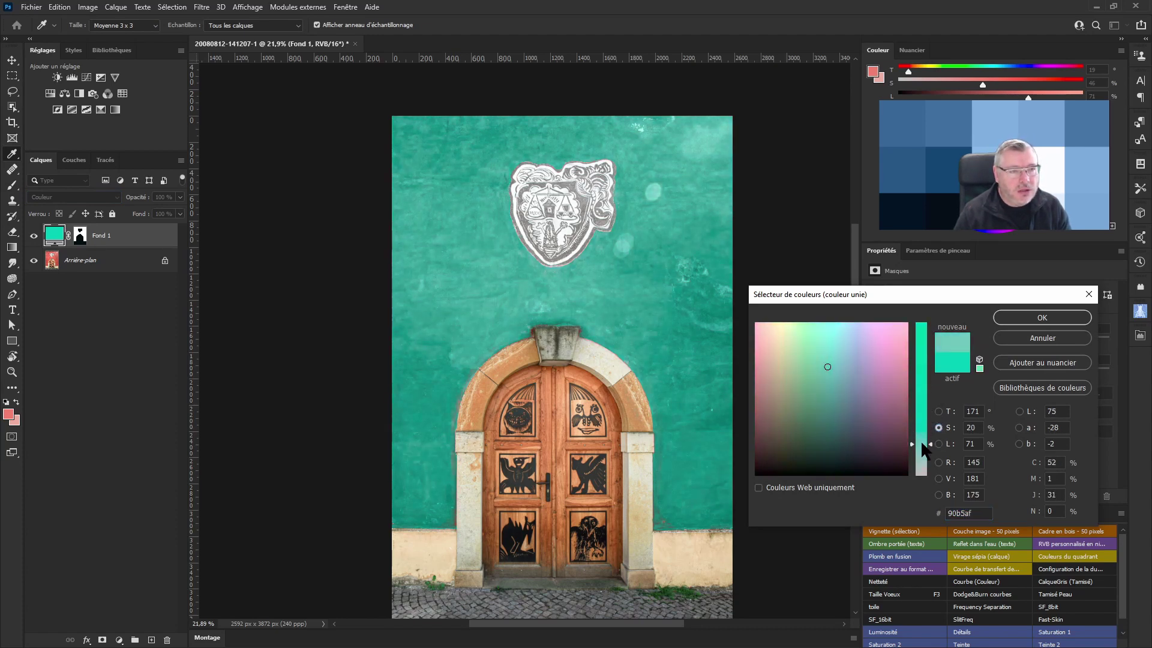
click(939, 444)
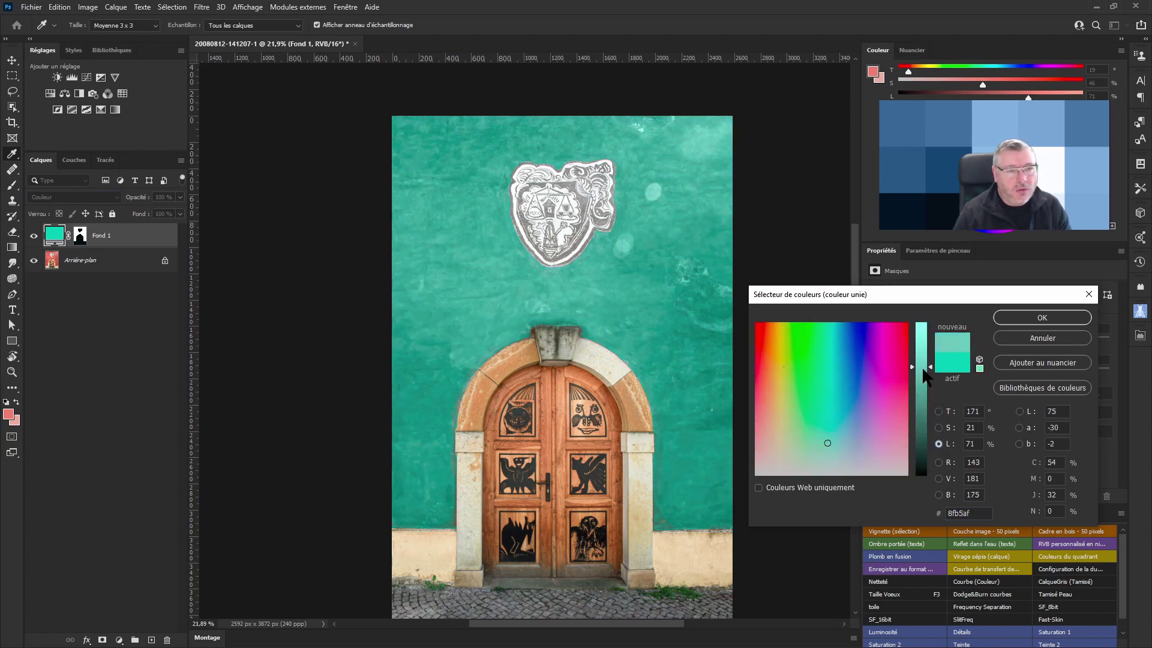
drag(923, 369, 922, 397)
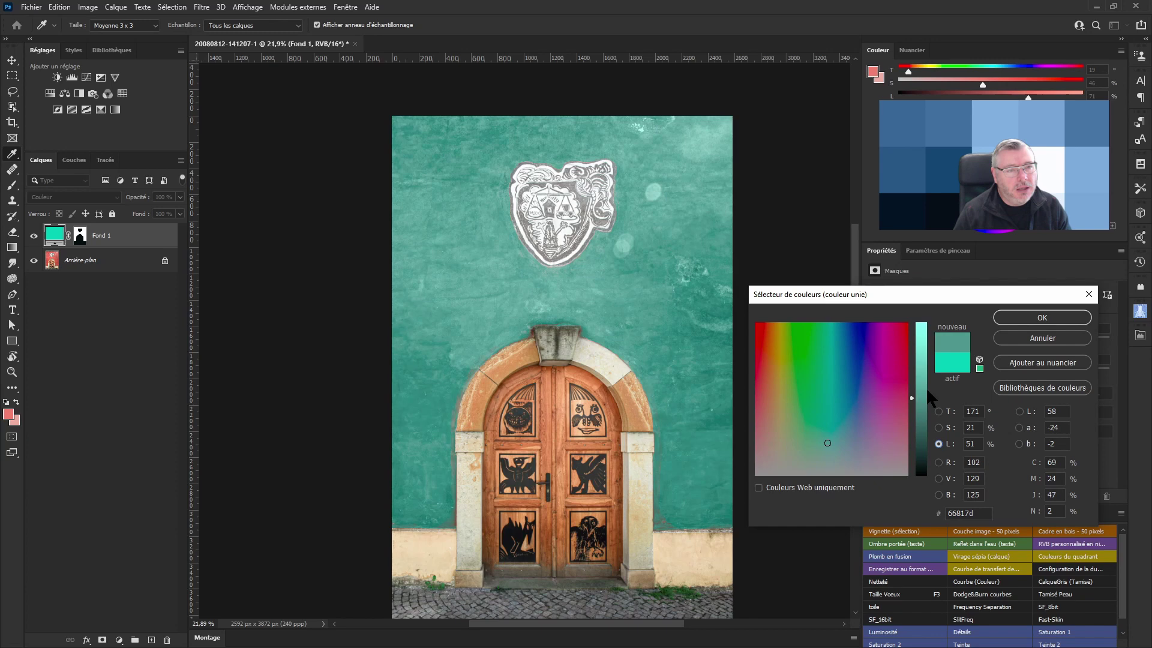
click(1042, 318)
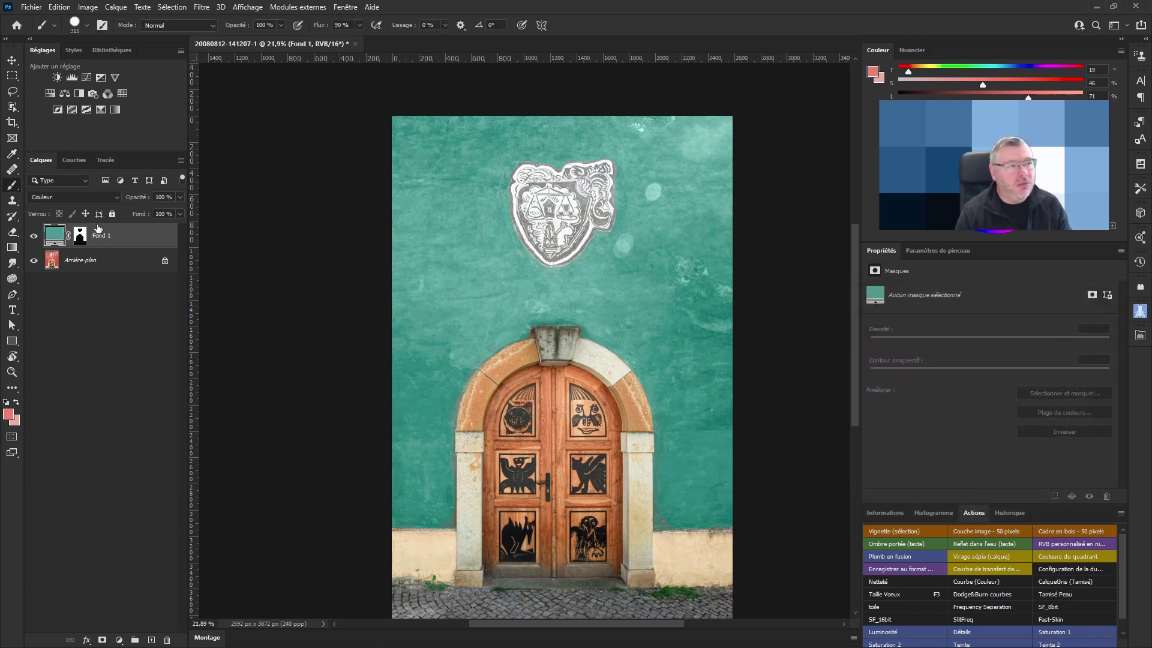
click(34, 239)
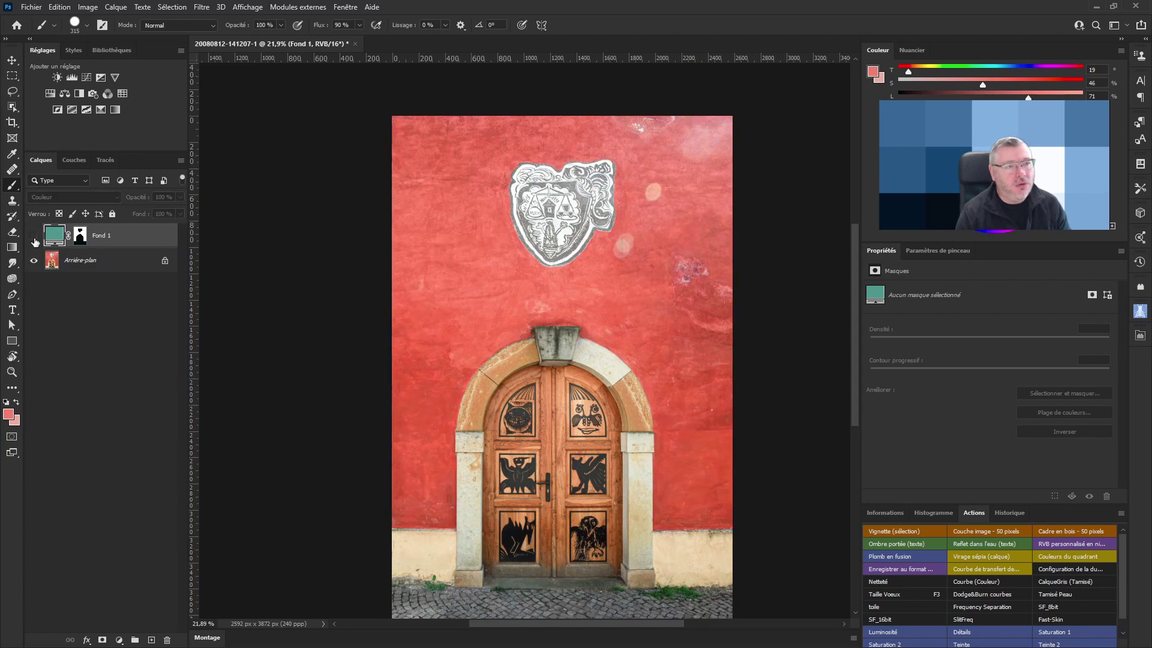
click(35, 238)
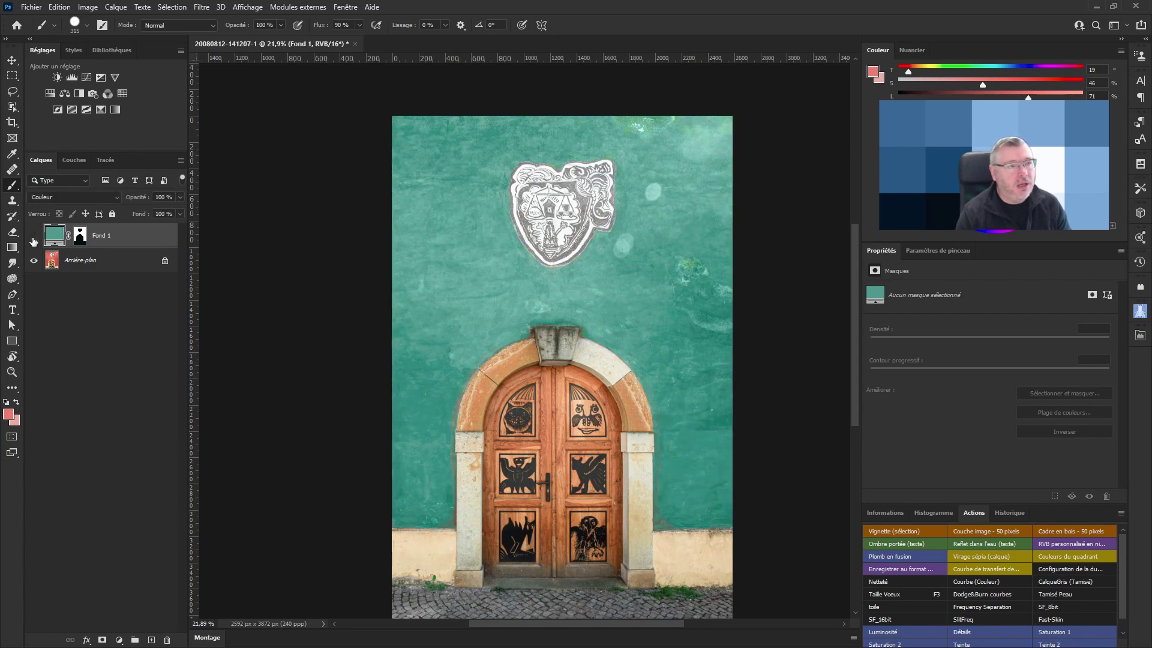
Step: Hide and show the Fond 1 fill layer to compare the wall colour, and check its mask on its own
click(33, 239)
click(34, 238)
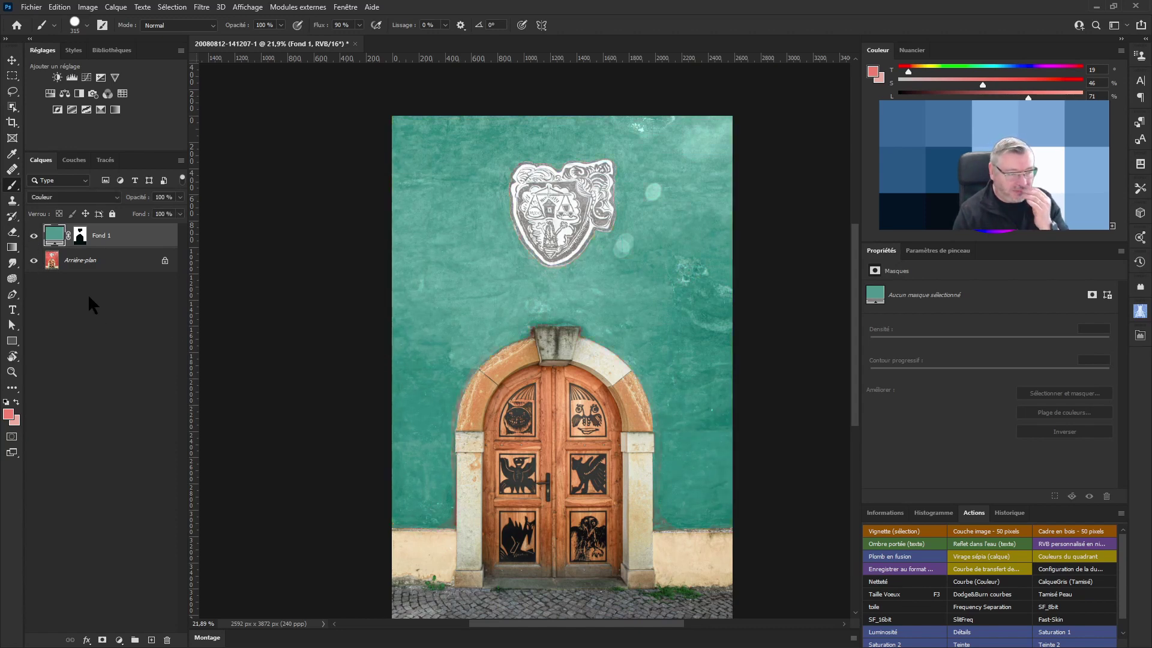
scroll(472, 375, down, 1)
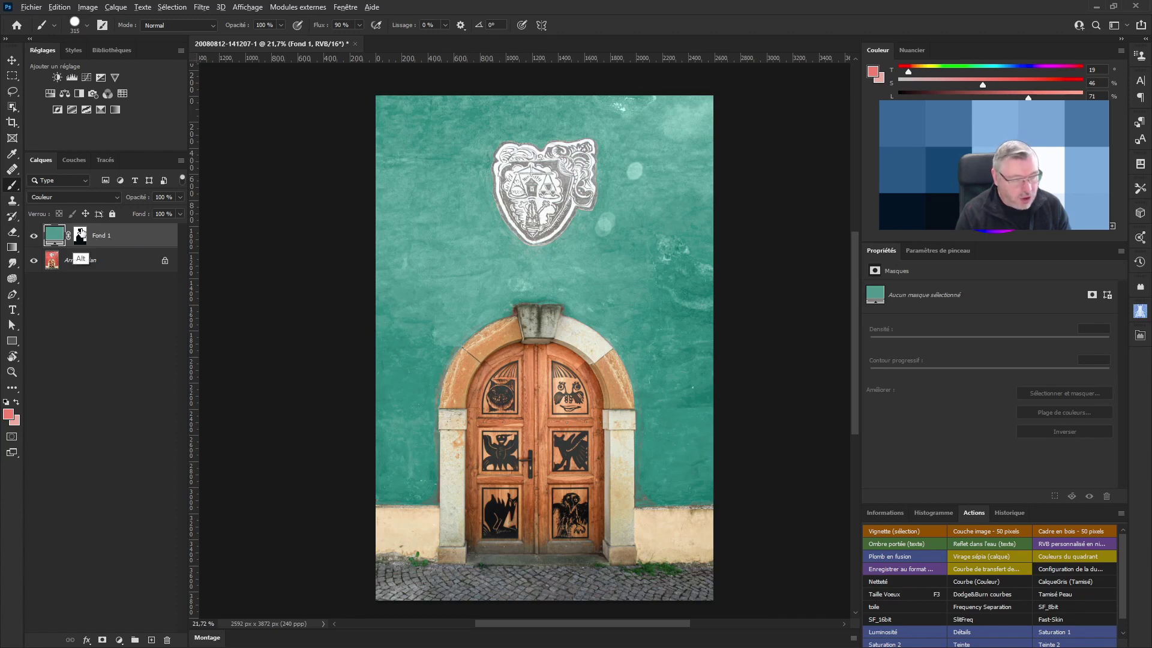
alt+click(80, 235)
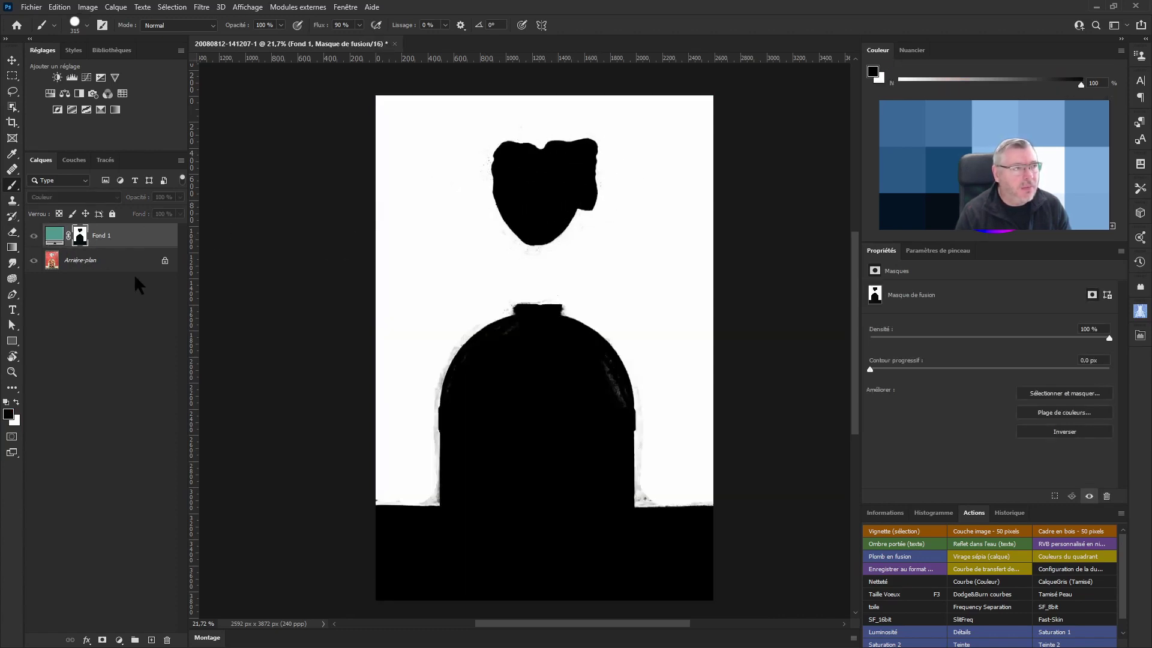
alt+click(80, 237)
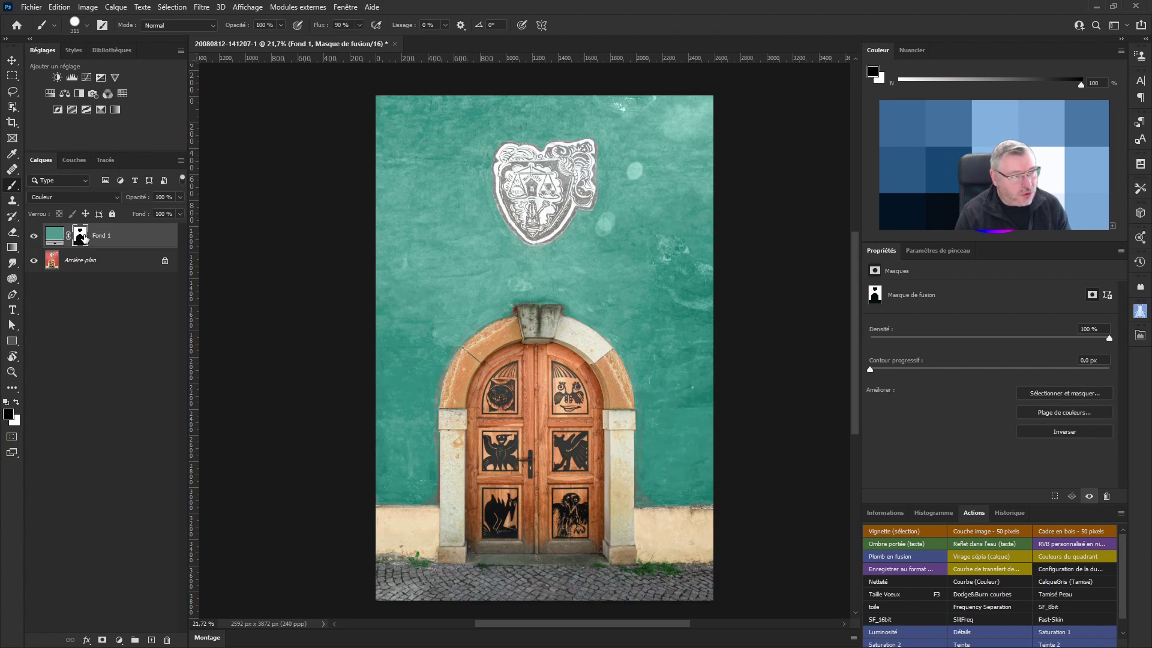
Step: Select only the coat of arms by loading the fill layer's mask as an inverted selection and intersecting it with a Lasso outline
ctrl+click(81, 236)
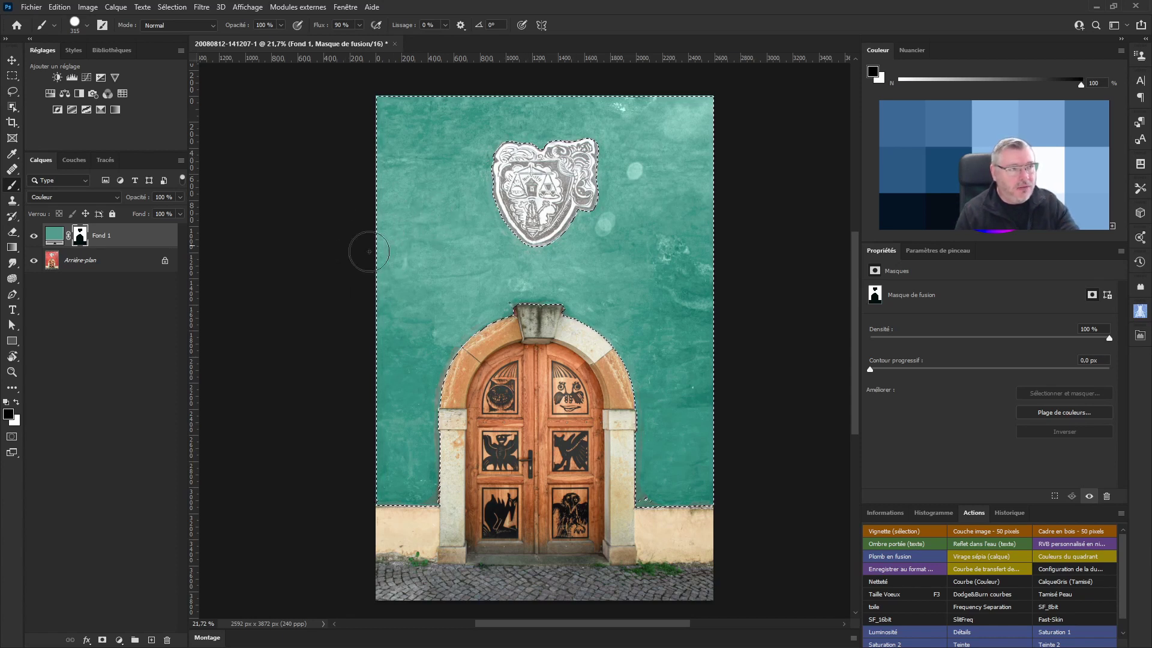
key(ctrl+shift+i)
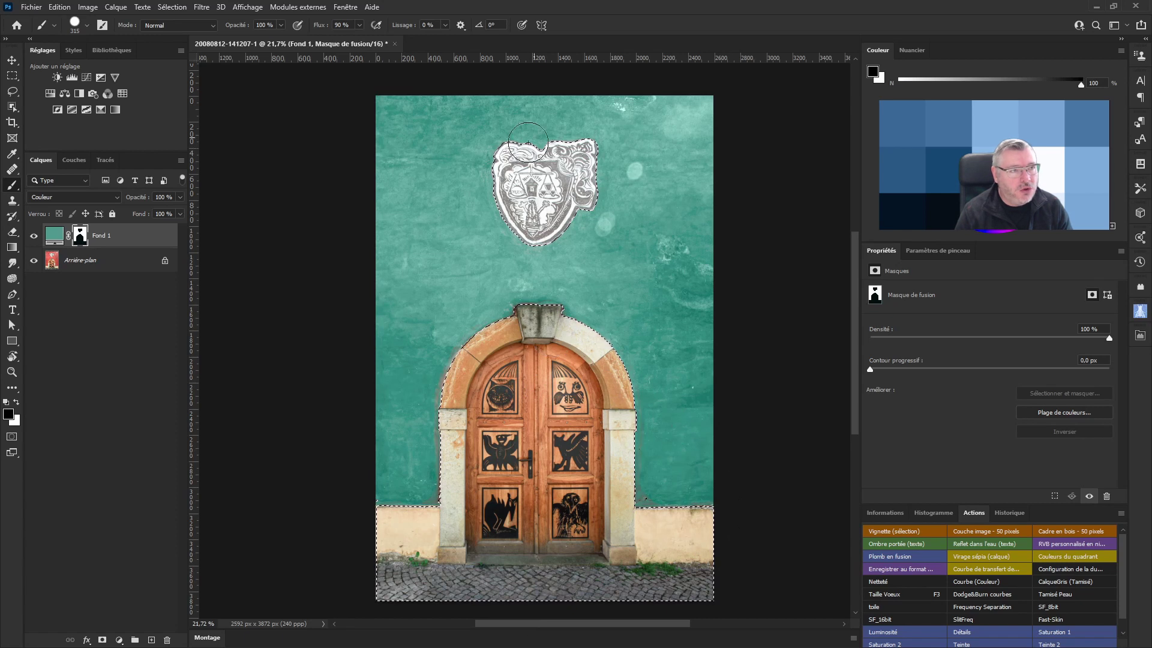
click(12, 92)
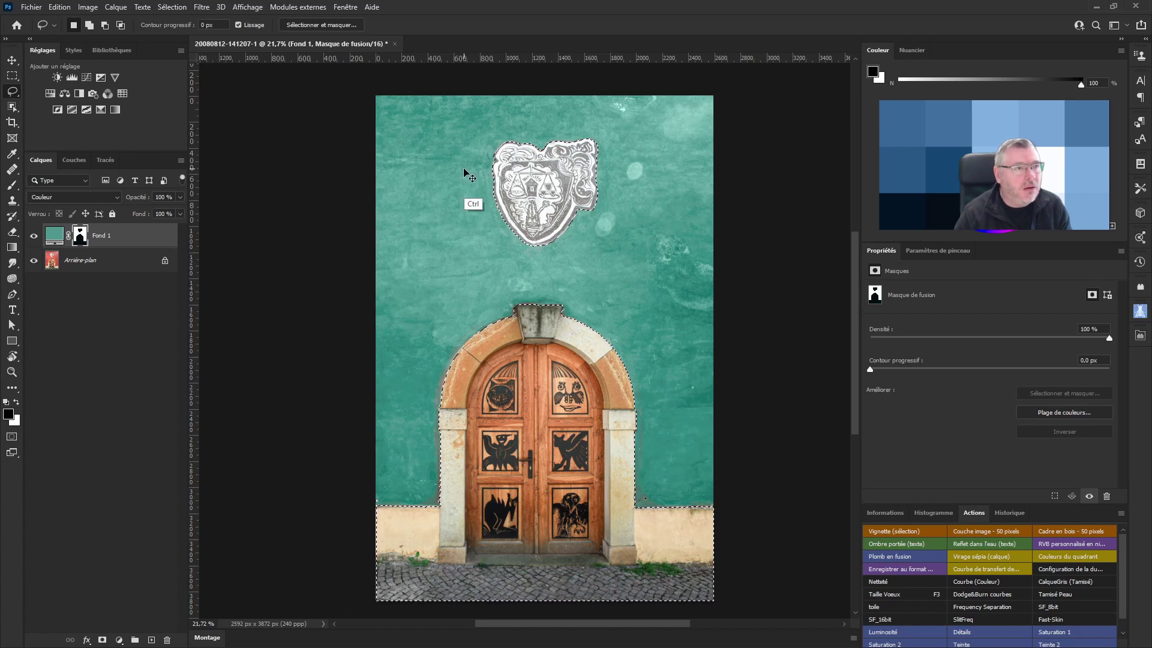
key(alt)
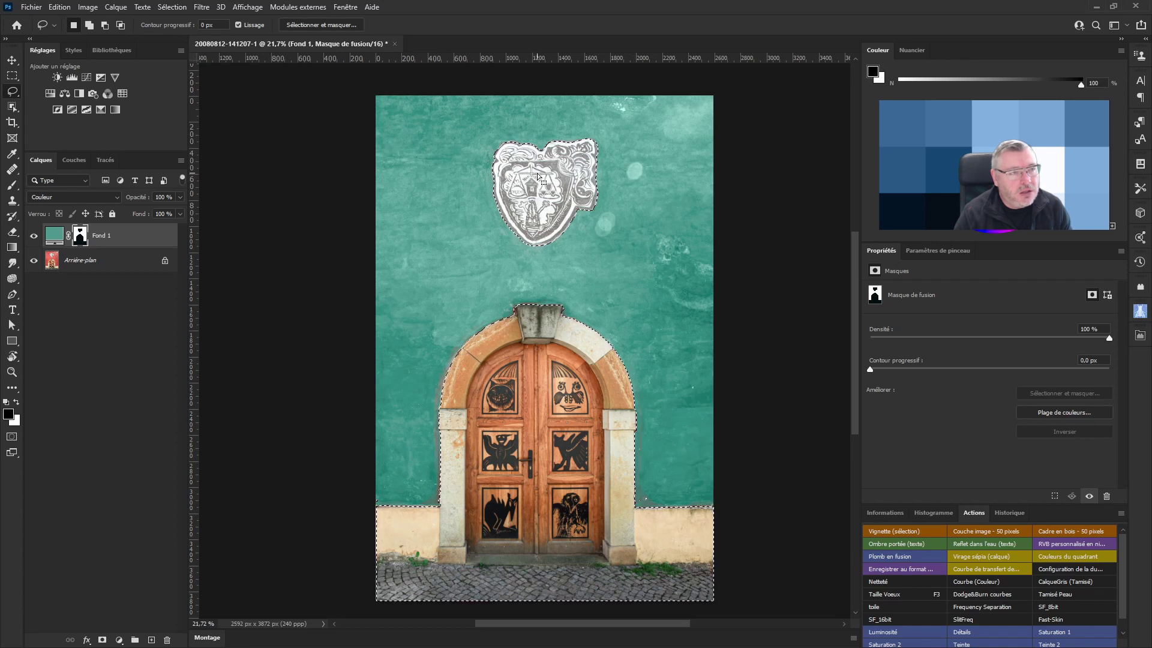
key(alt)
key(alt+shift)
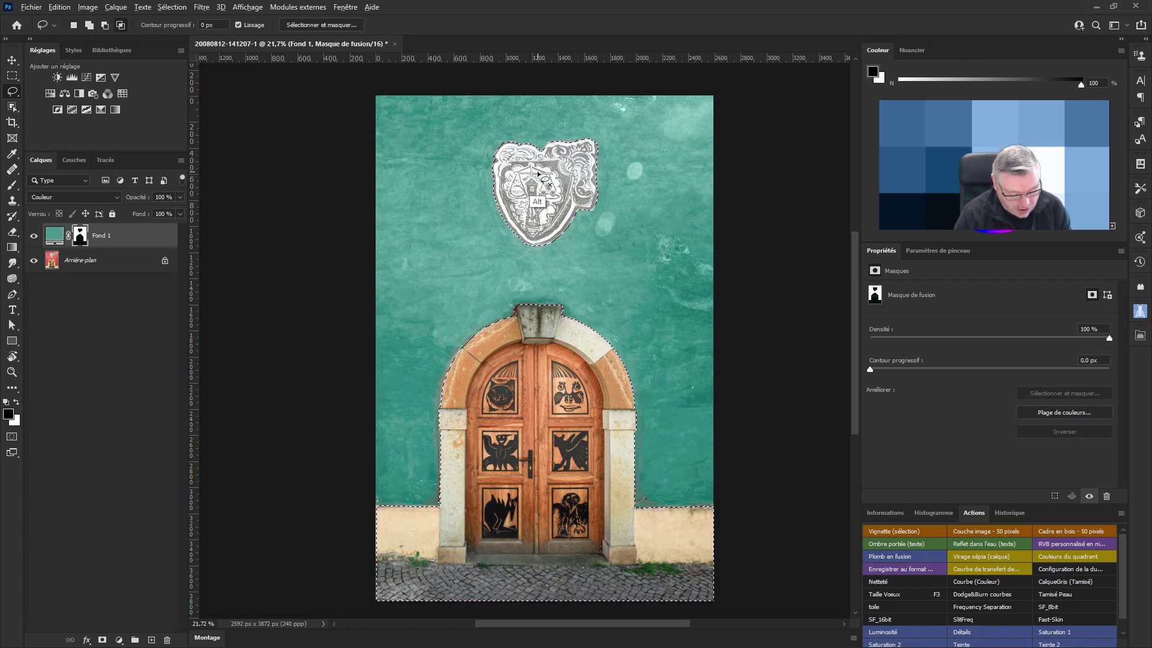
key(shift)
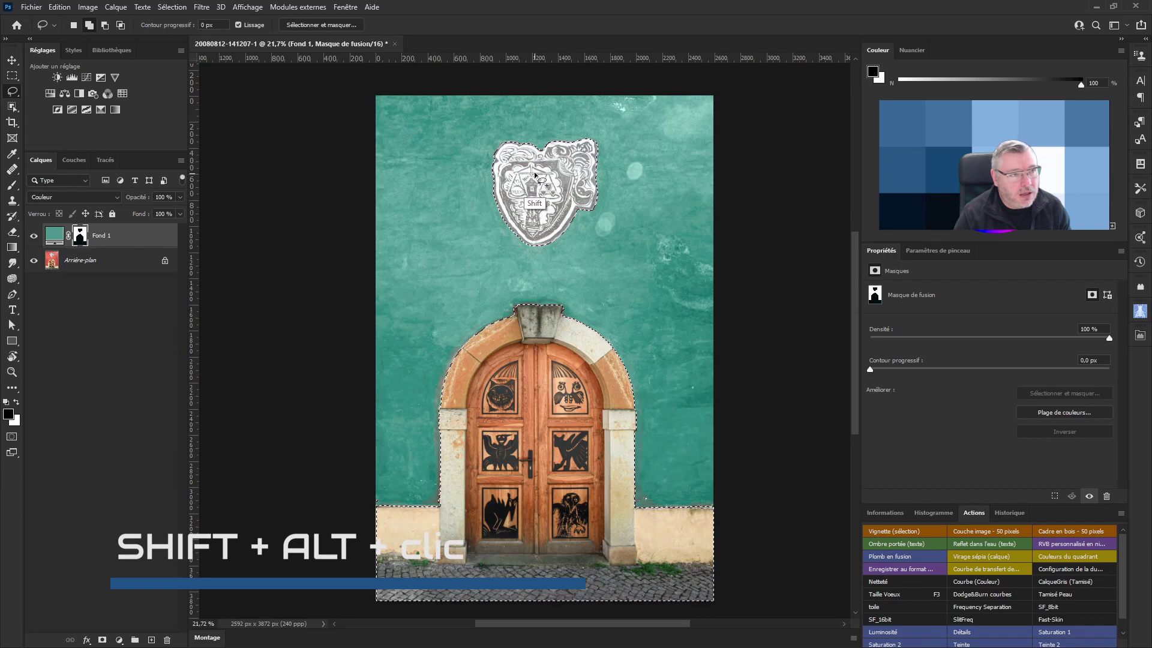
key(alt+shift)
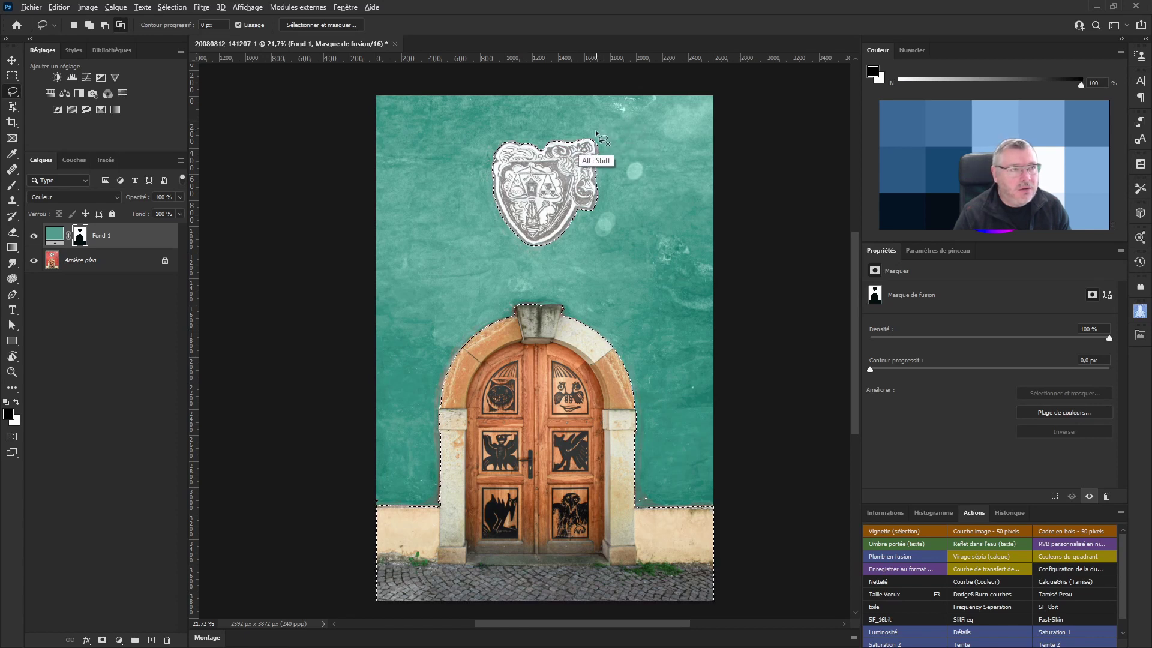
mouse_move(595, 132)
mouse_down()
mouse_move(515, 124)
mouse_move(482, 139)
mouse_move(472, 172)
mouse_move(482, 226)
mouse_move(507, 255)
mouse_move(546, 261)
mouse_move(583, 241)
mouse_move(608, 210)
mouse_move(594, 135)
mouse_up()
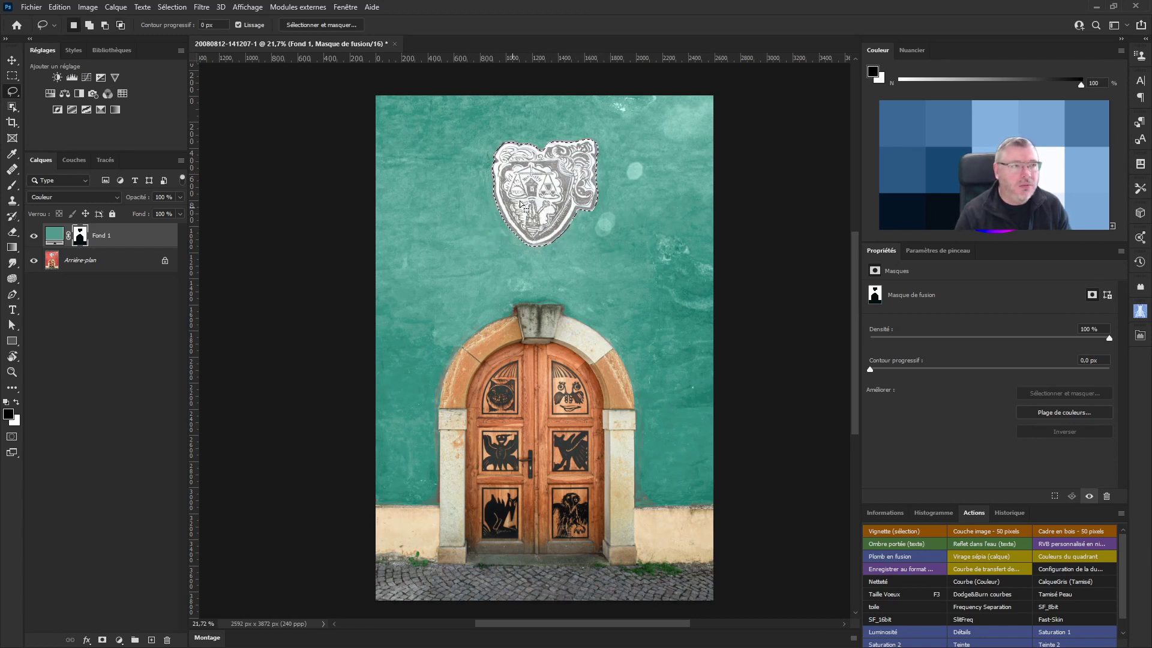
Step: Copy the selected coat of arms from Arrière-plan to a new layer above Fond 1, placed at about X 78 px, Y 827 px
click(105, 262)
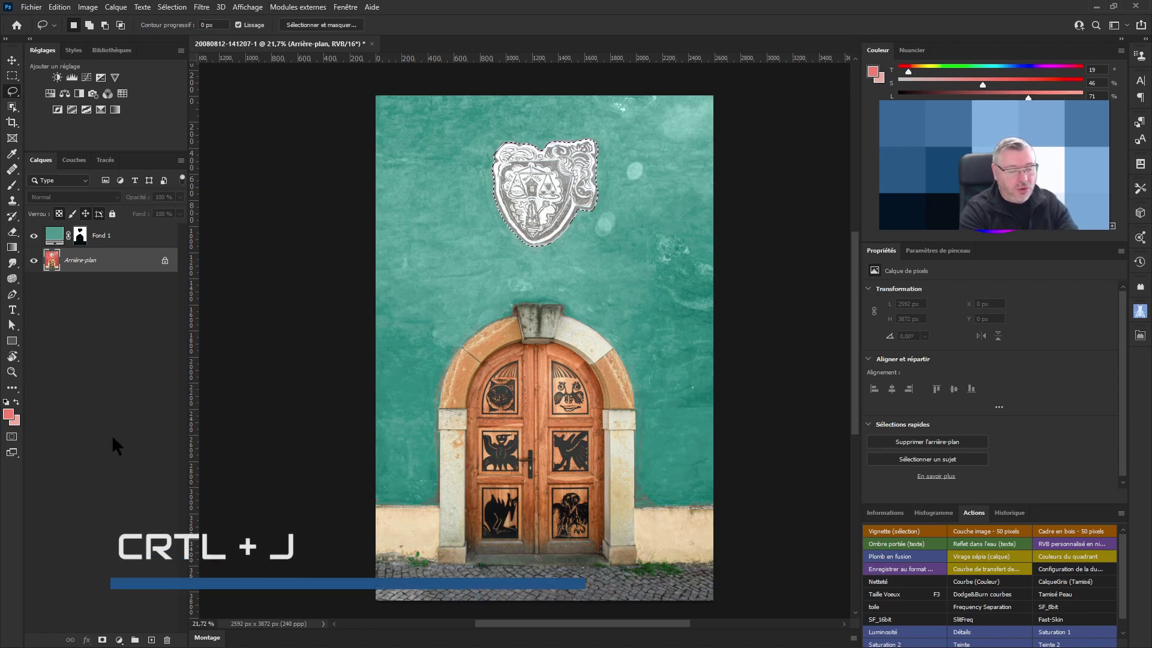
key(ctrl+j)
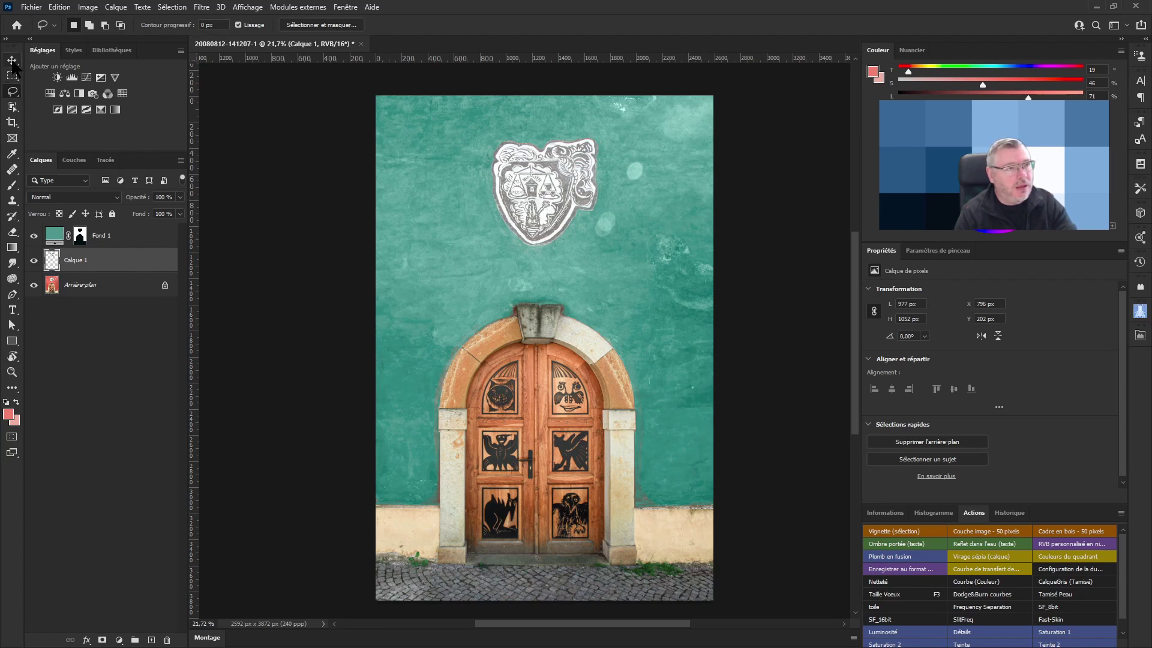
click(12, 60)
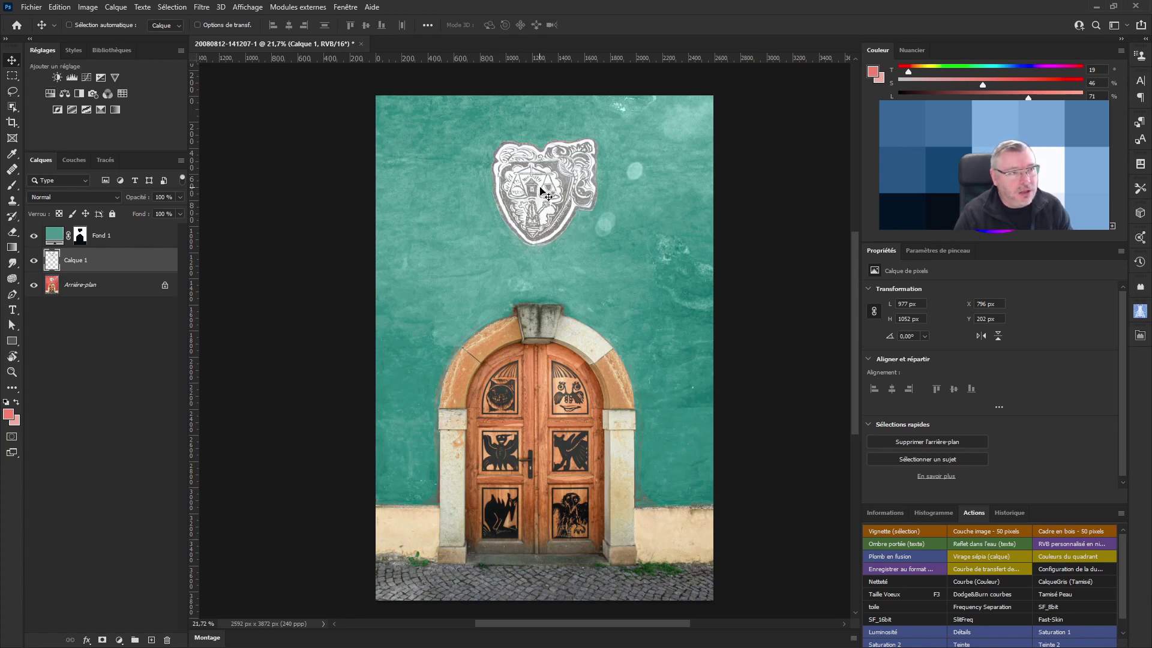
drag(531, 199, 457, 264)
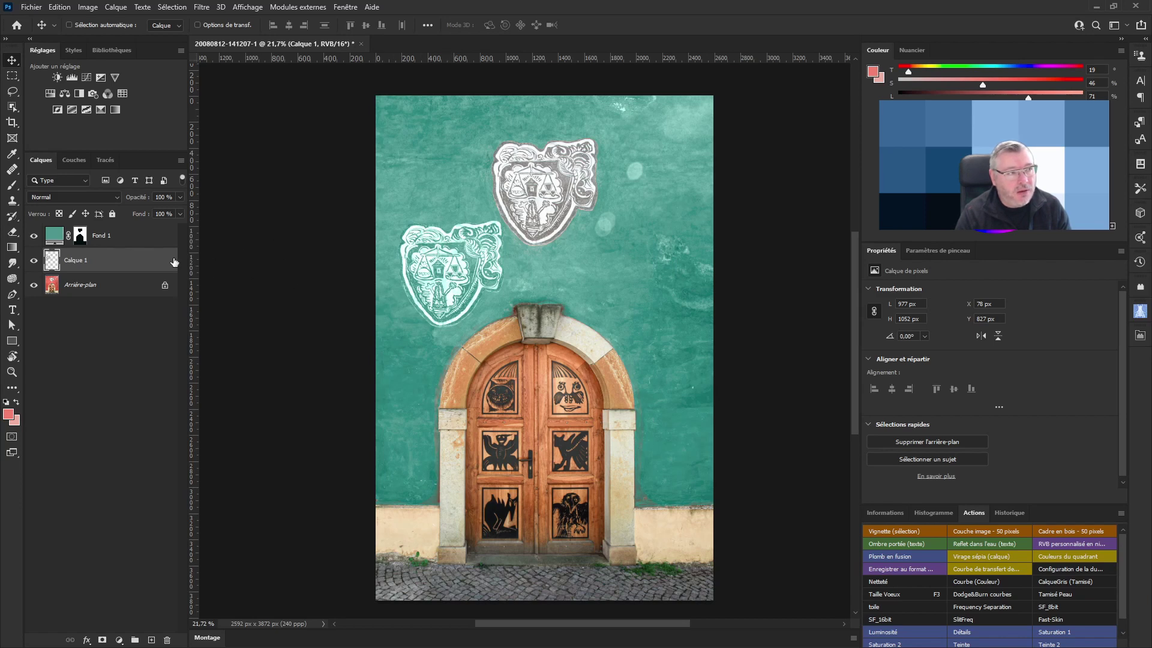
drag(145, 266, 143, 235)
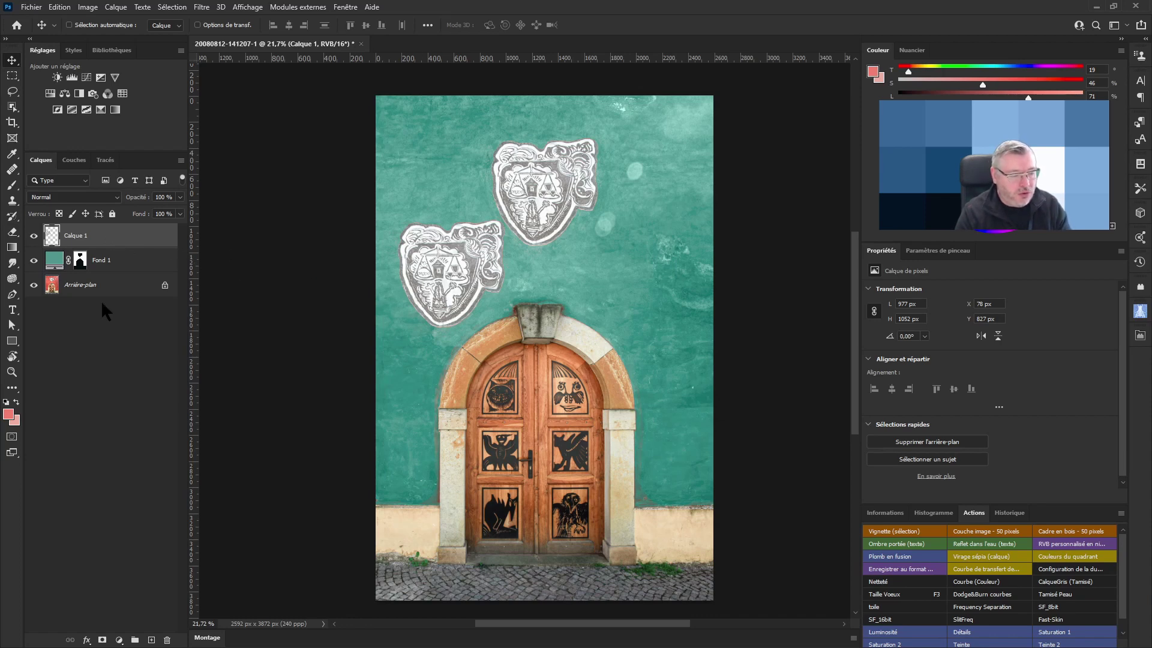
Step: Duplicate the copied coat of arms and move the duplicate to the wall's right side at about X 1560 px, Y 827 px
key(ctrl+j)
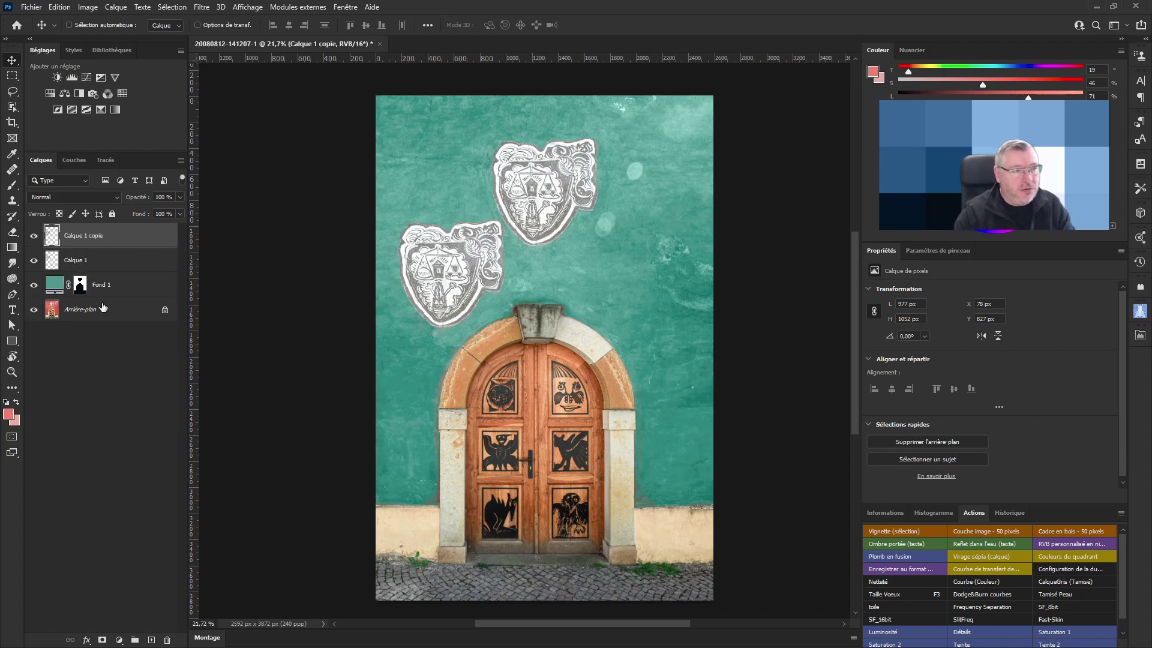
drag(451, 264, 643, 260)
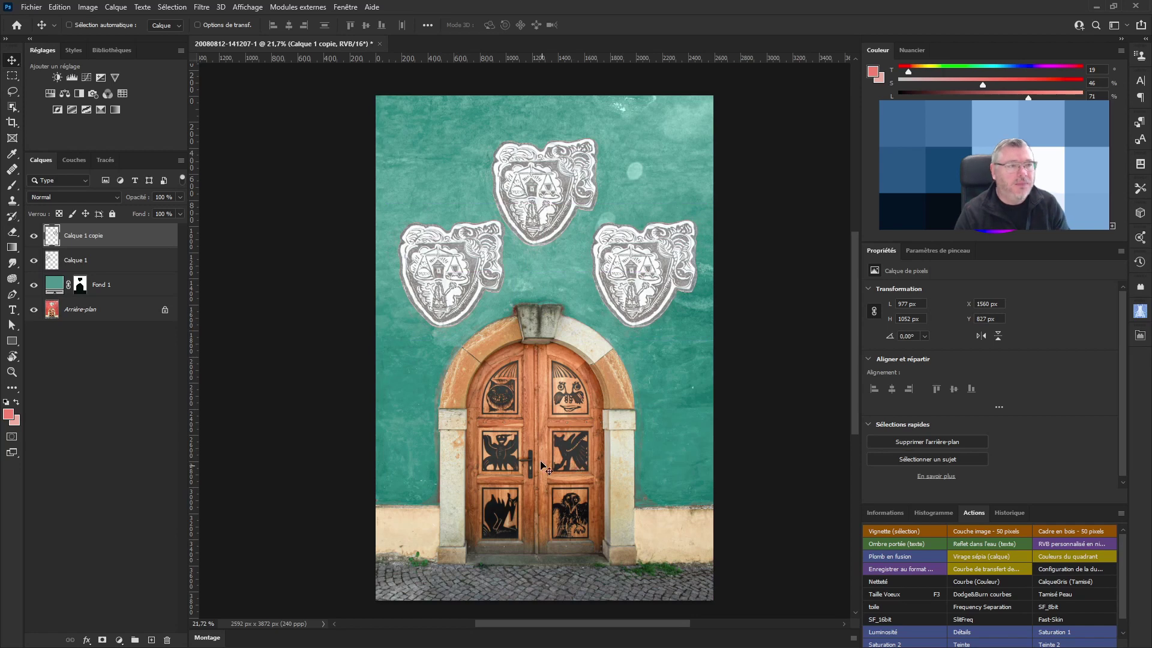
click(93, 486)
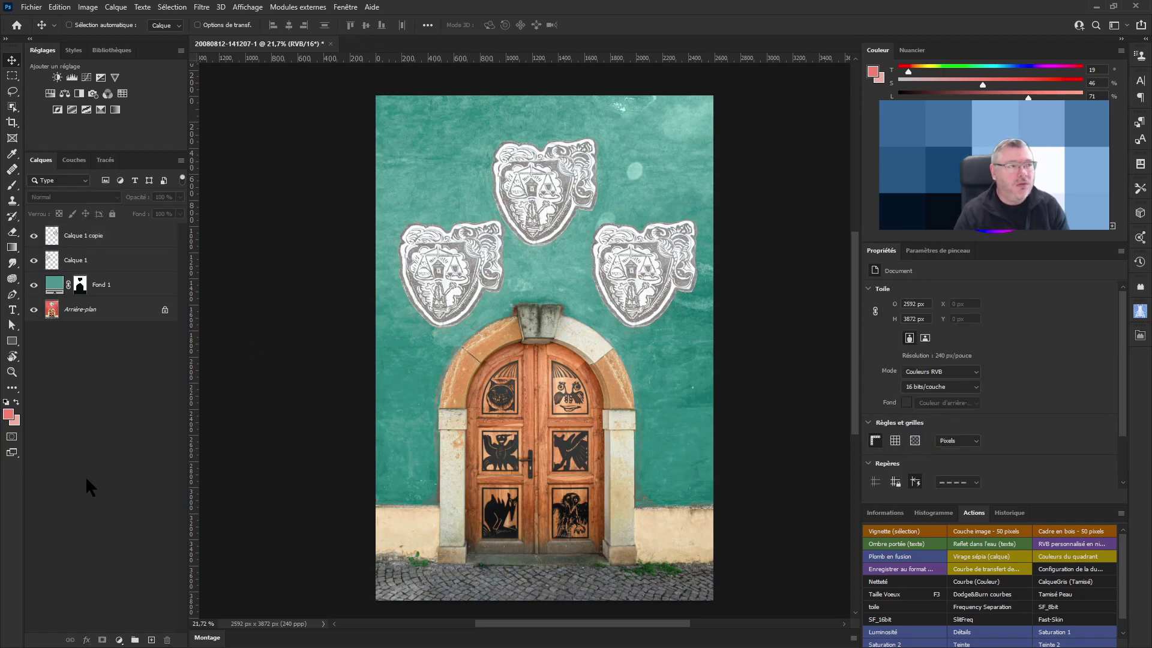
Step: Add a new empty layer directly above Calque 1, the layer of the left coat of arms
click(136, 260)
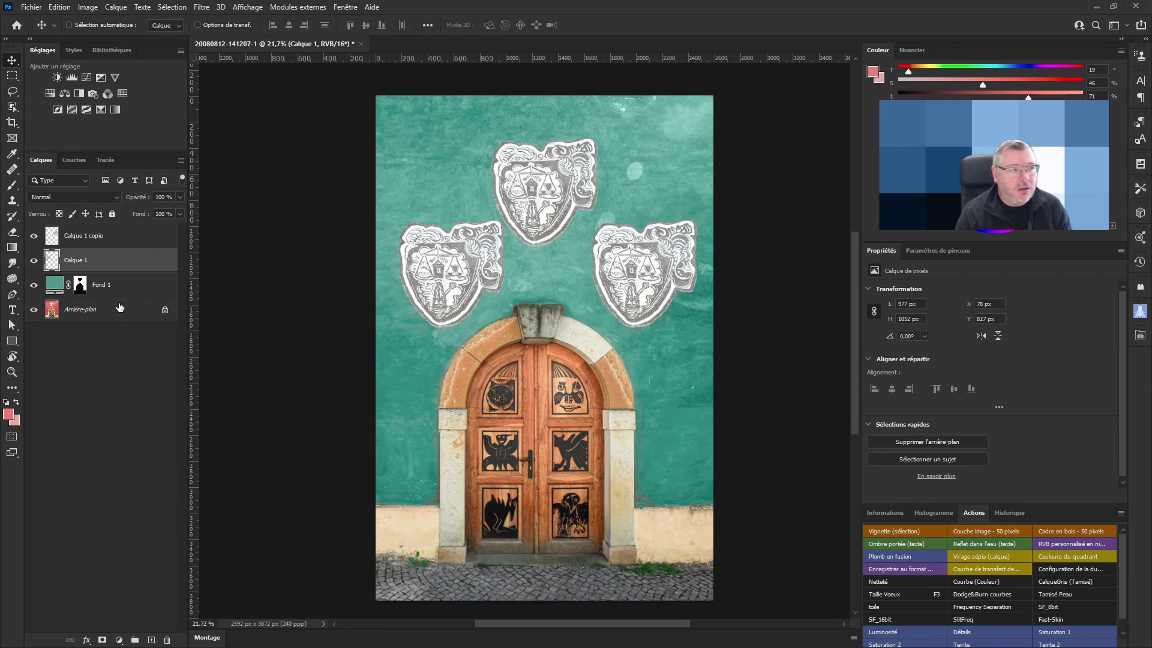
click(128, 241)
click(129, 262)
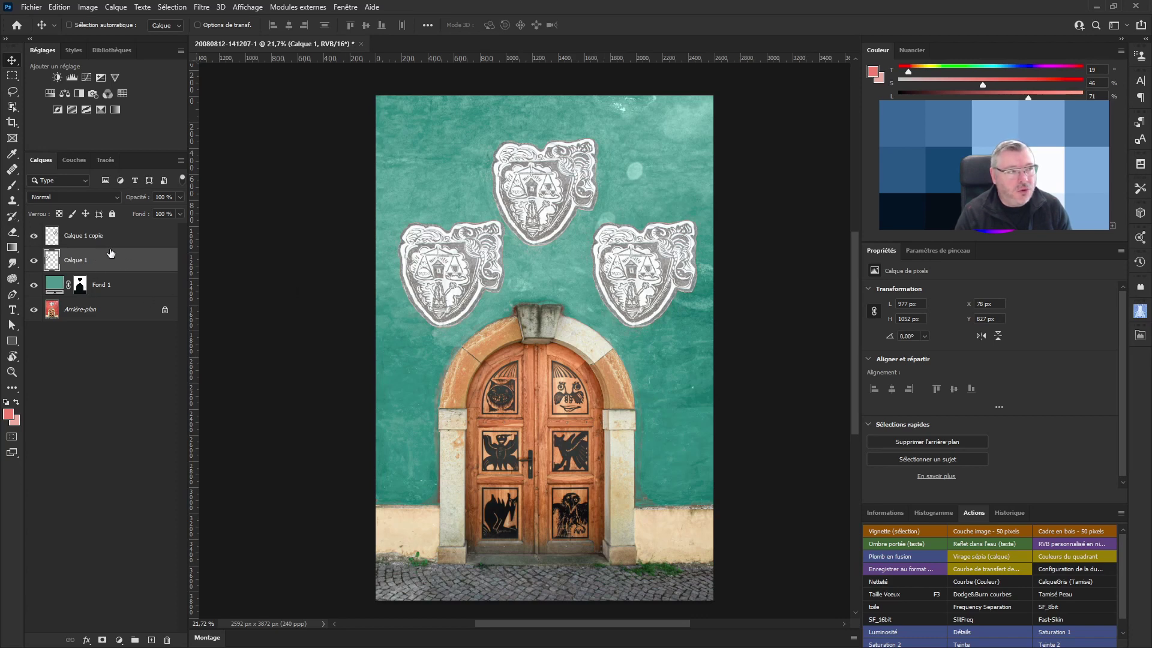
drag(157, 262, 180, 300)
drag(156, 295, 160, 269)
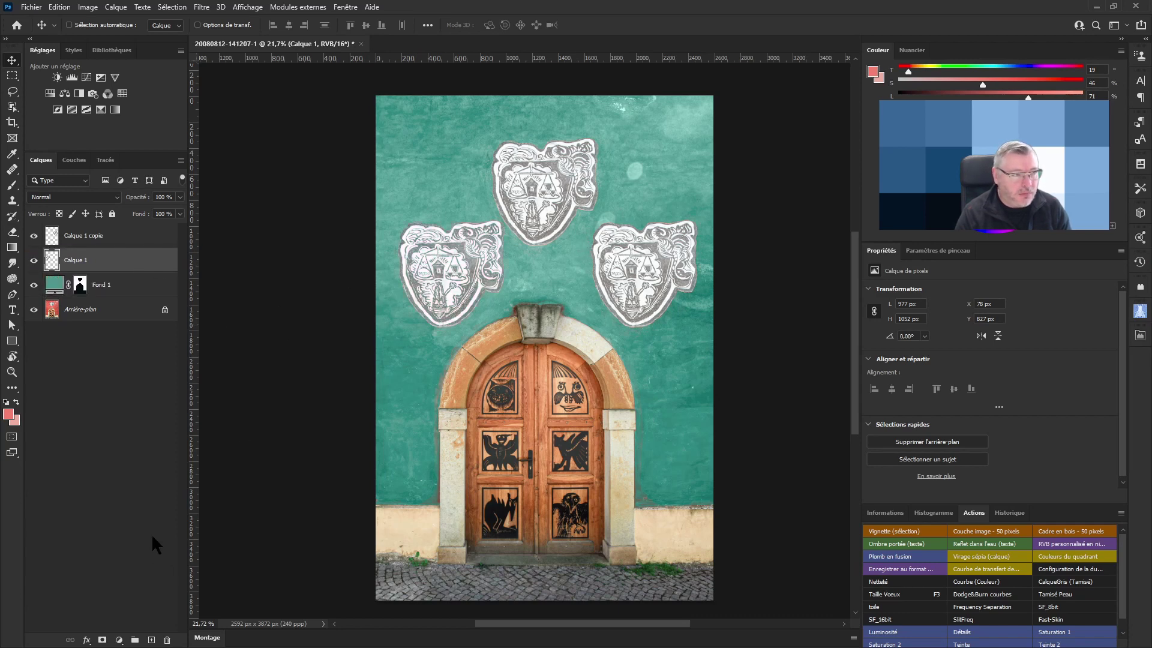
scroll(477, 279, down, 1)
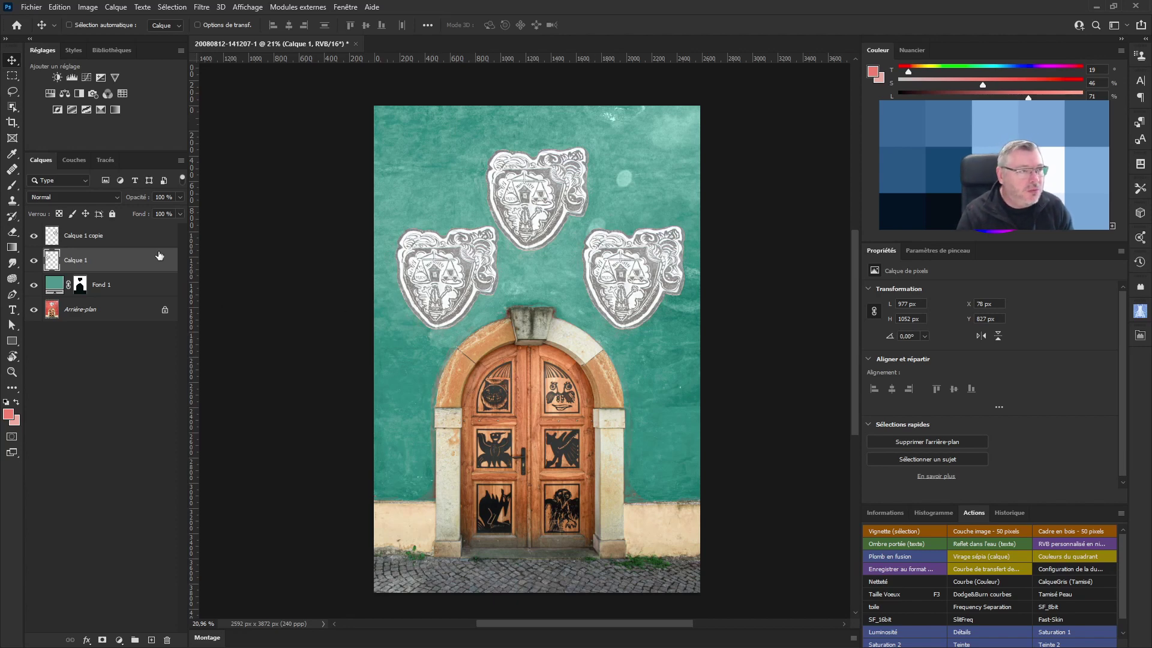
click(152, 639)
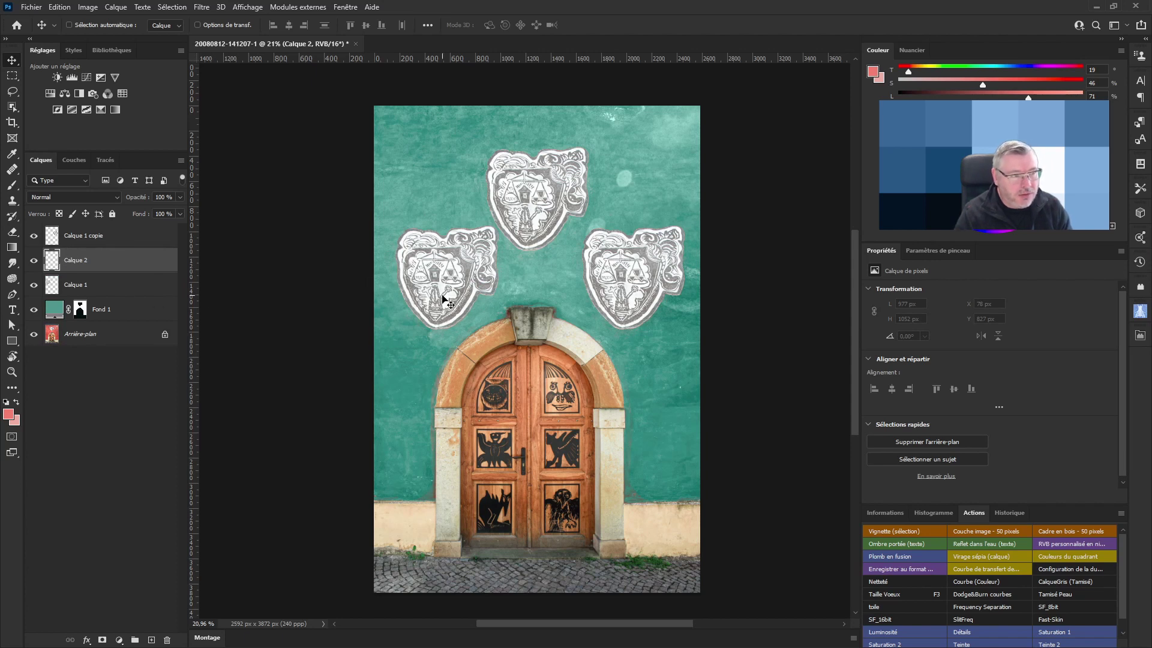
Step: Paint broad diagonal magenta, tan and green Brush strokes over the left coat of arms on the new layer
key(b)
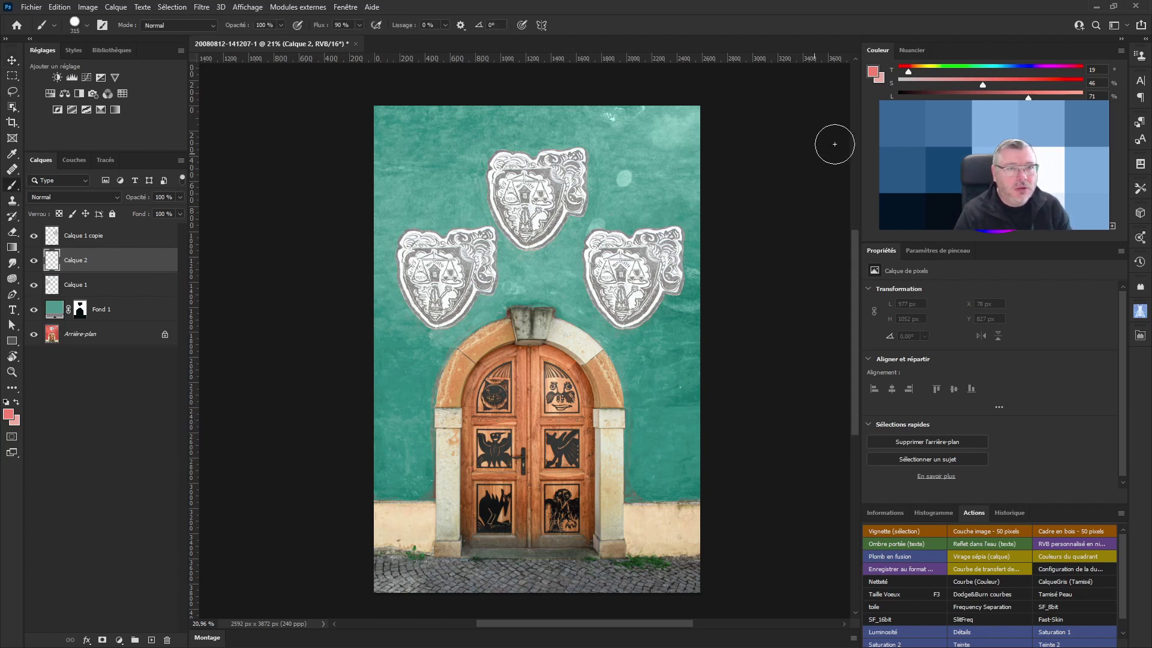
click(1022, 221)
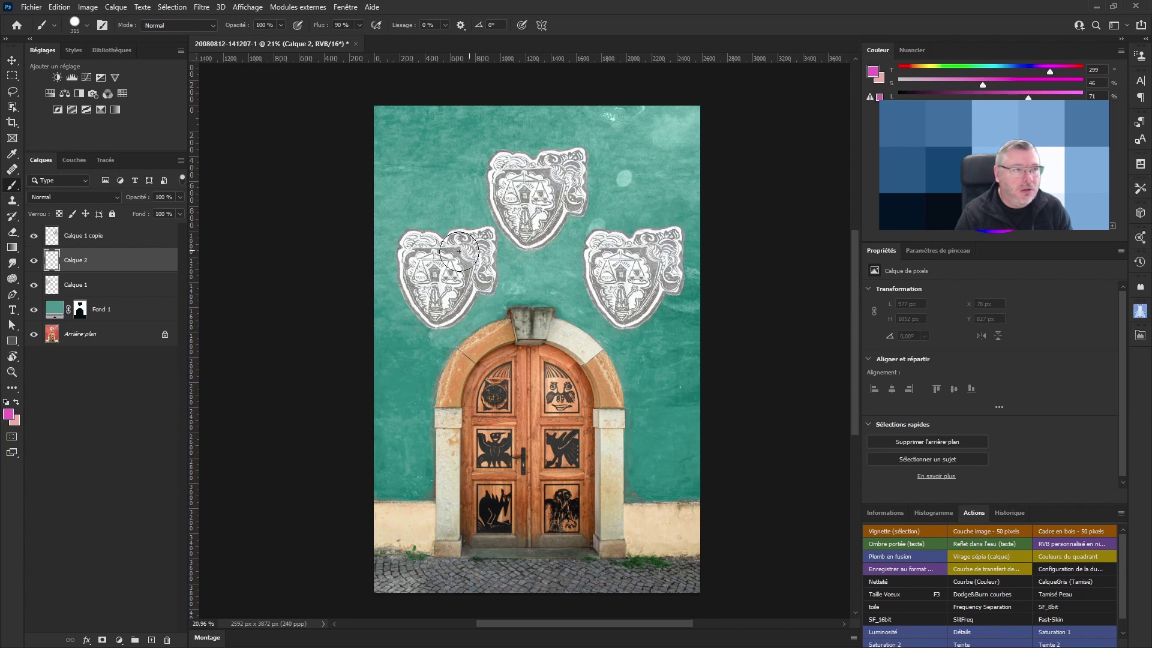
drag(351, 280, 474, 198)
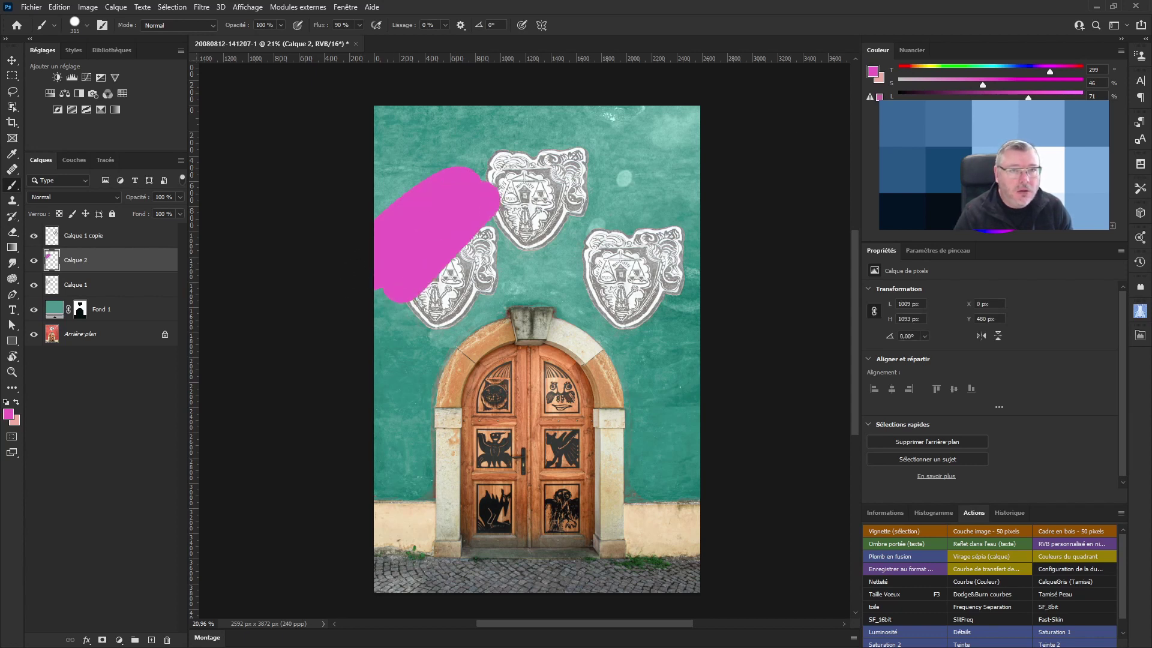
click(894, 174)
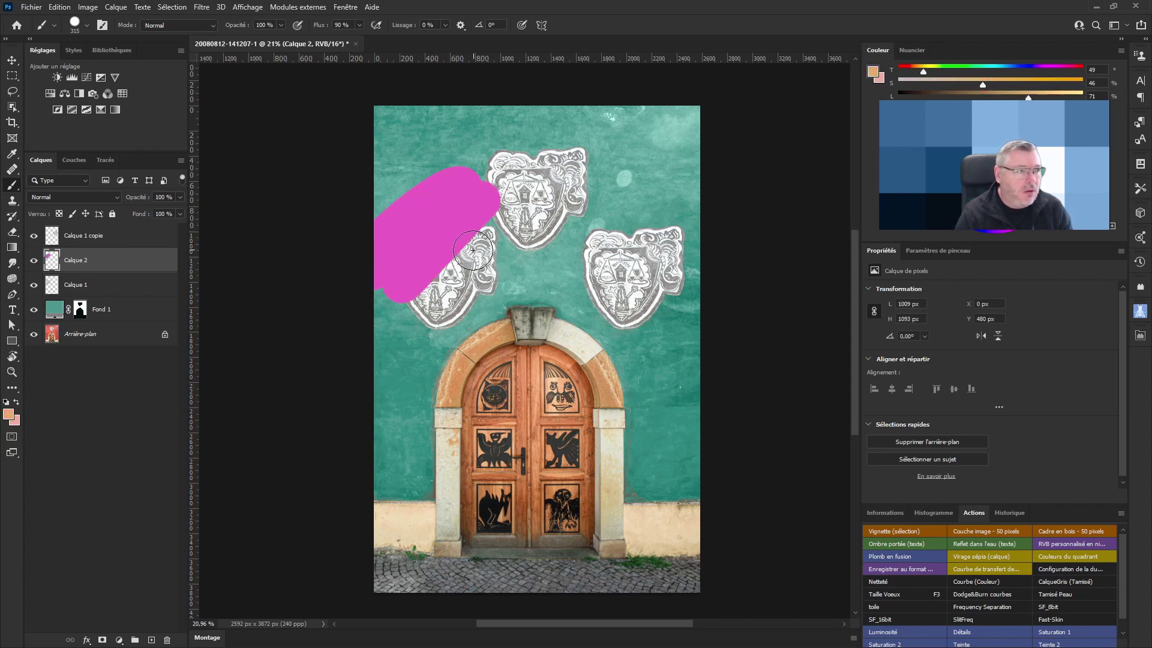
drag(495, 237, 397, 314)
click(975, 66)
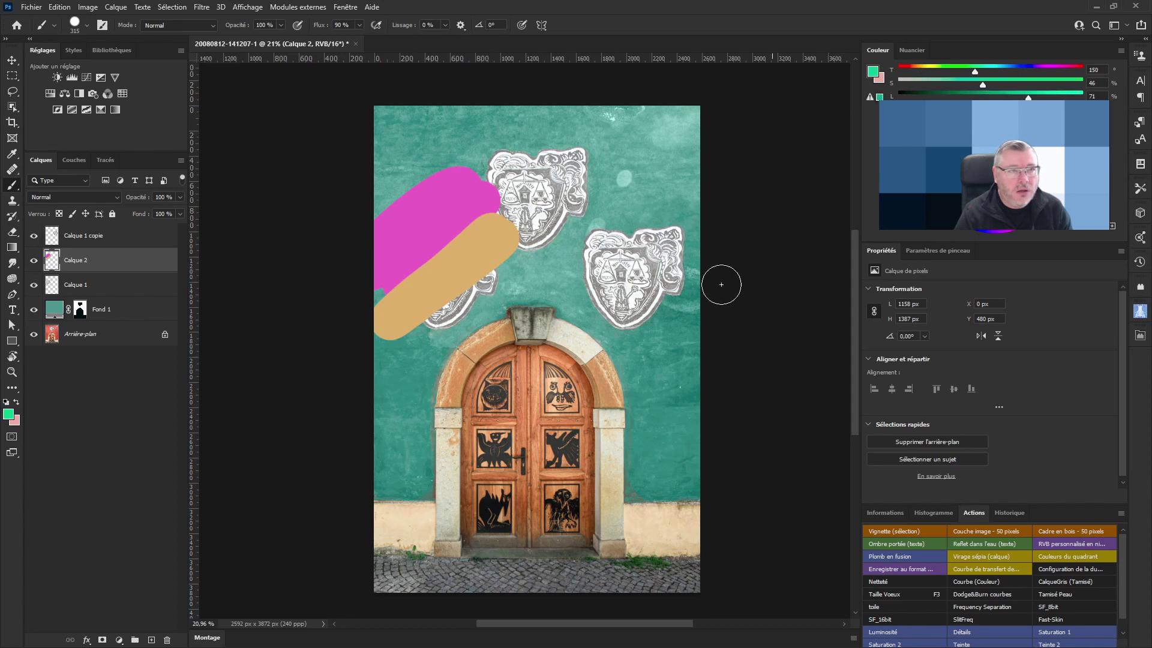
drag(516, 255, 393, 360)
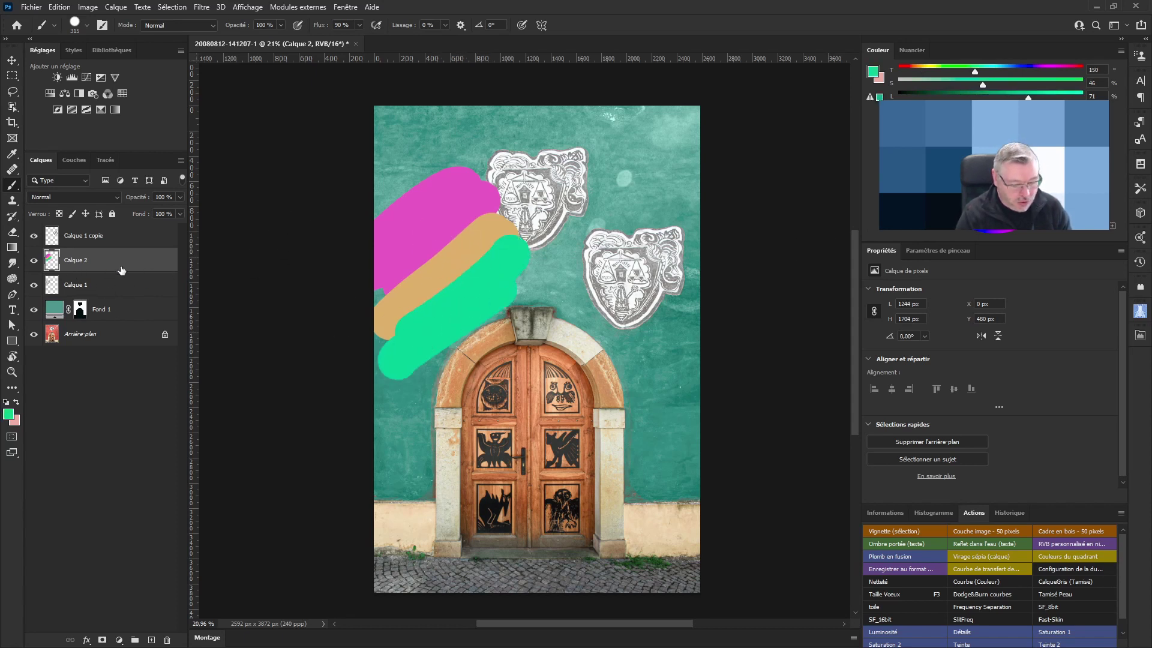
Step: Clip the painted layer to the left coat of arms and set its blend mode to Densité couleur +
right_click(125, 267)
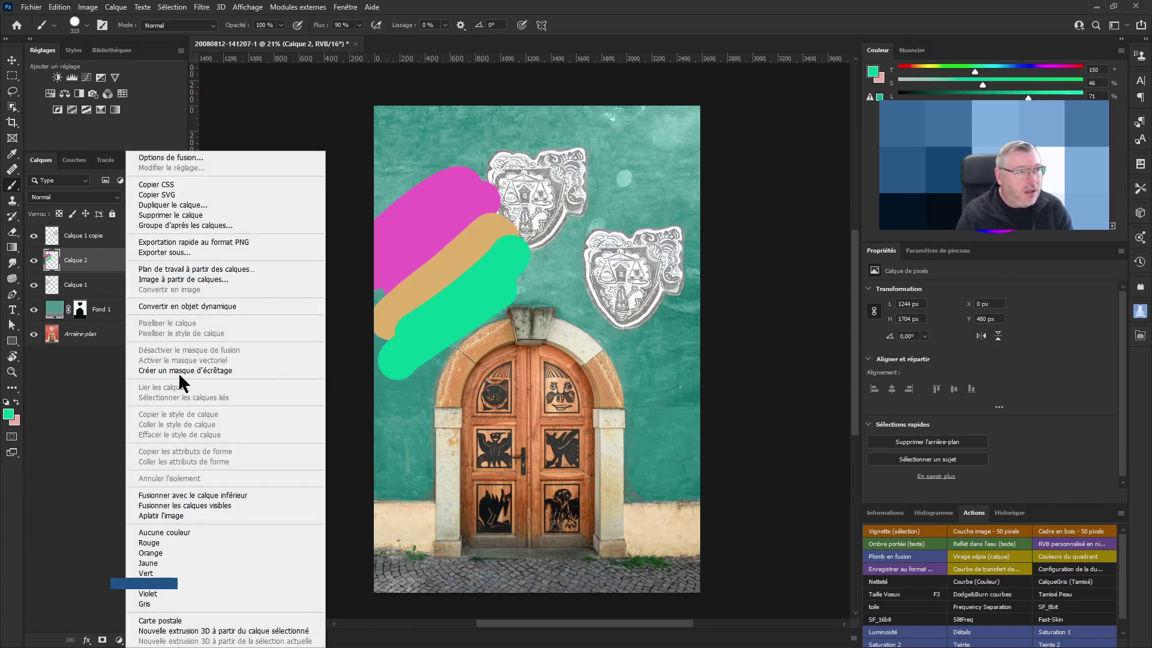
click(195, 371)
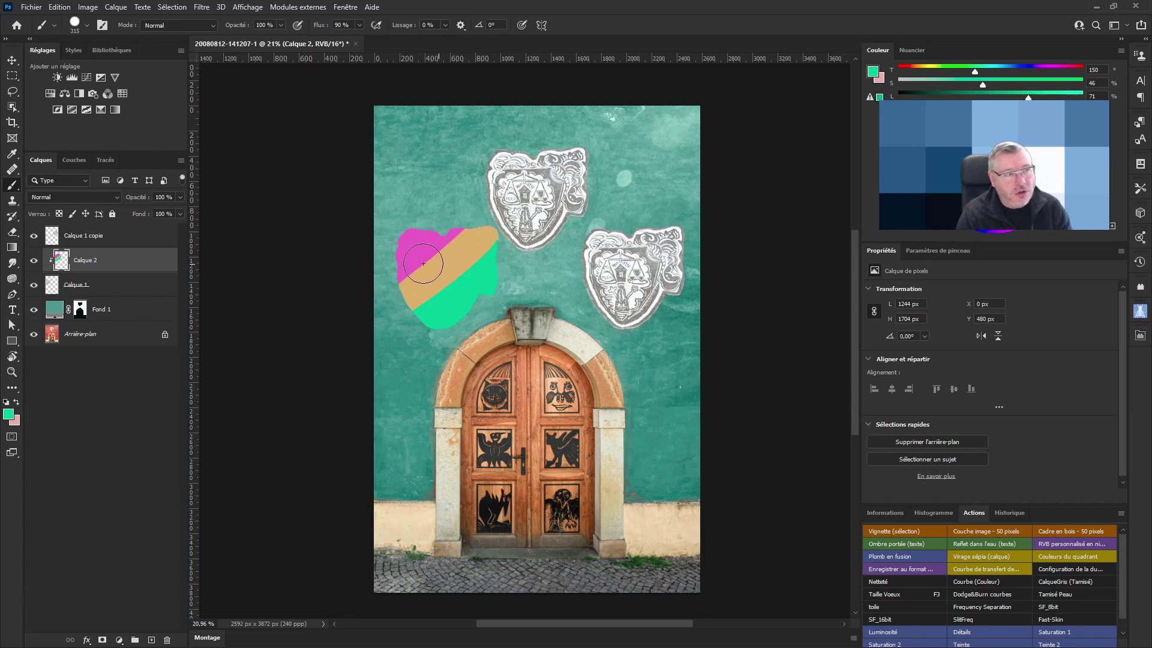
click(58, 198)
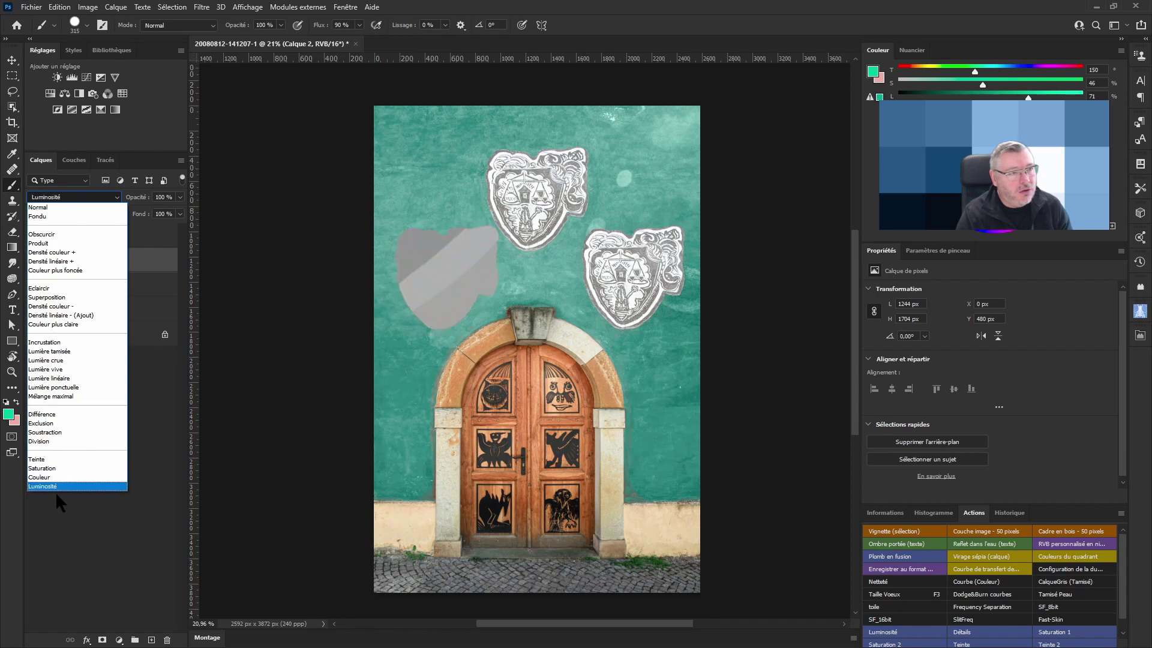
click(58, 253)
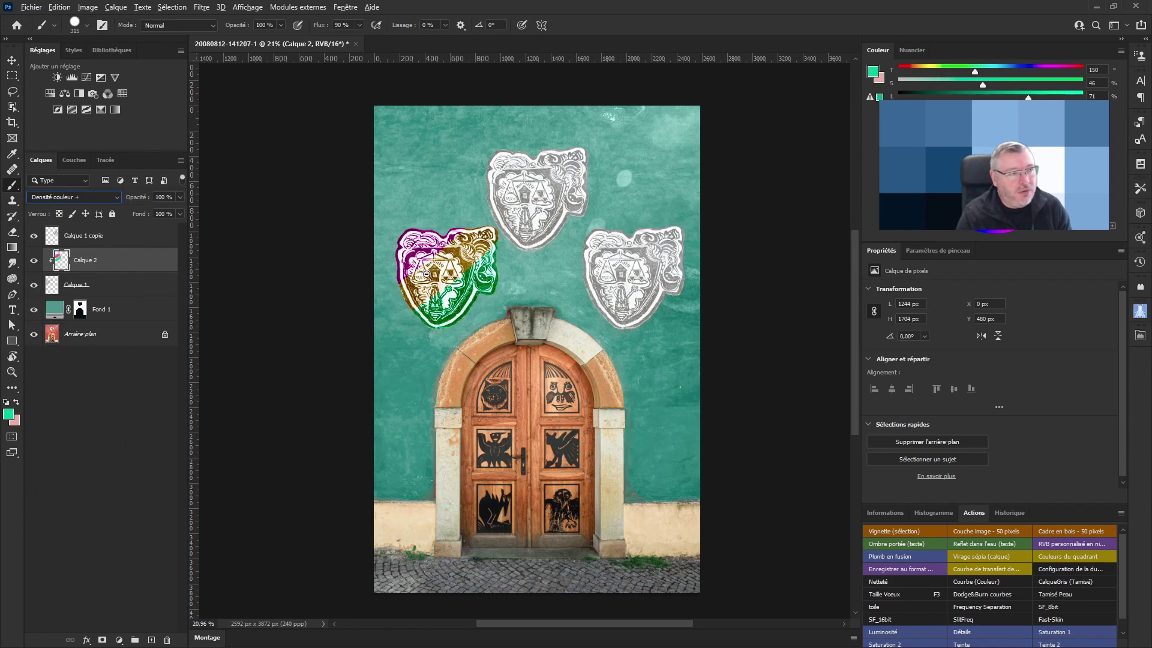
Step: Reduce the opacity of the clipped colour layer on the left coat of arms to 56 %
key(alt)
scroll(423, 276, up, 5)
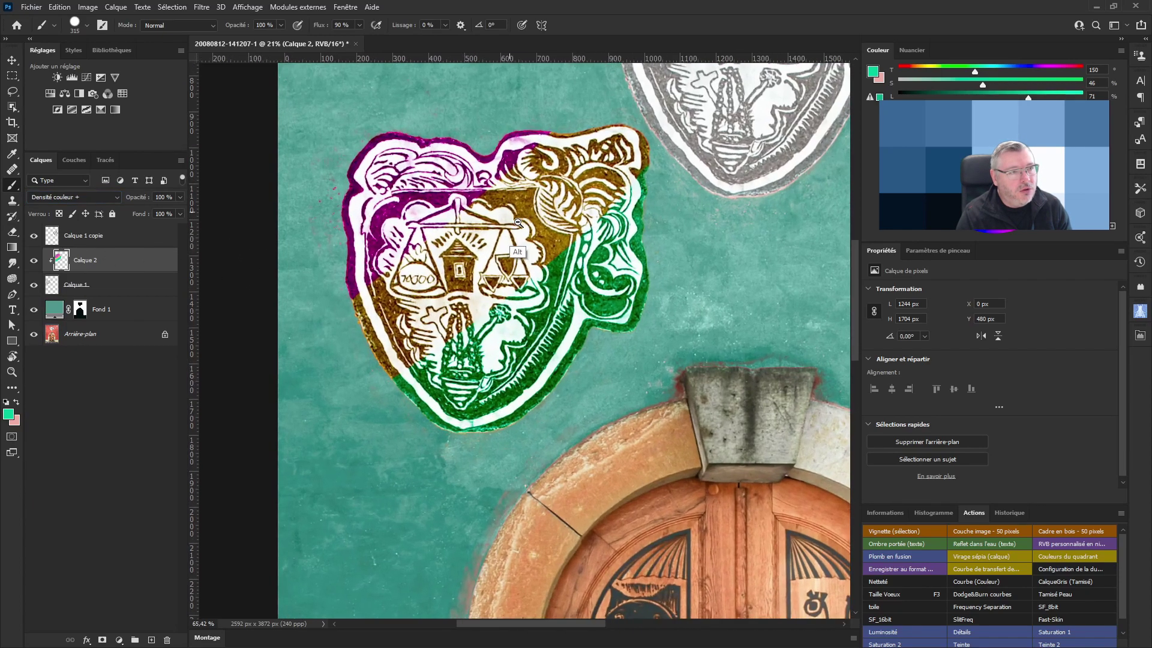
drag(137, 200, 112, 200)
key(alt)
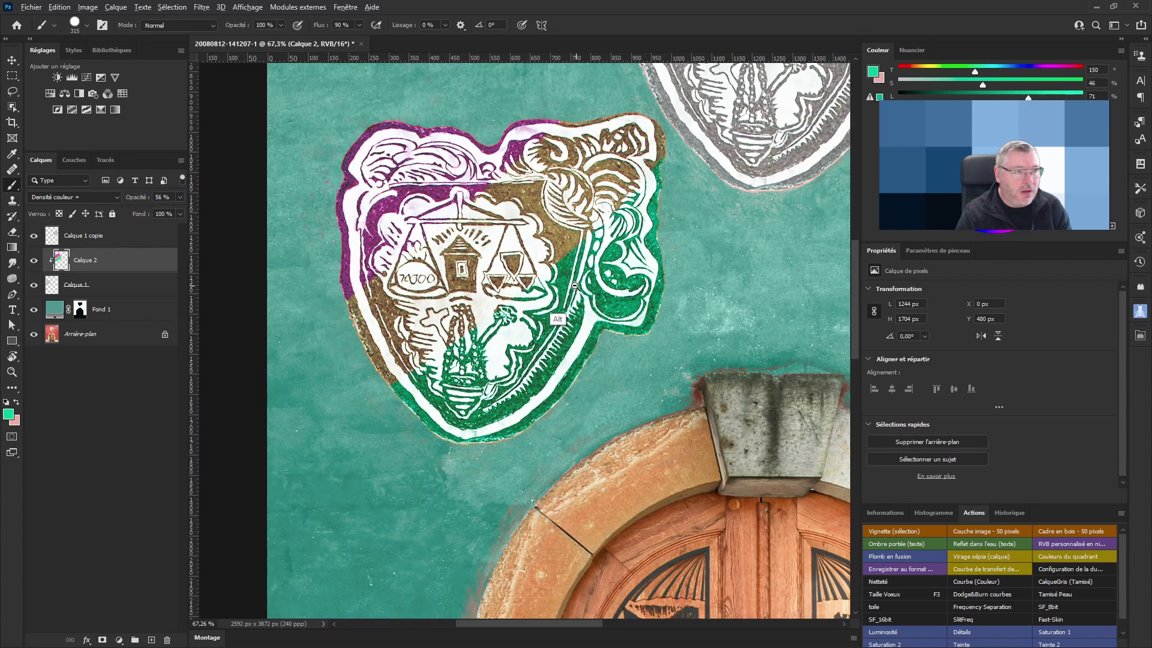
scroll(575, 286, down, 6)
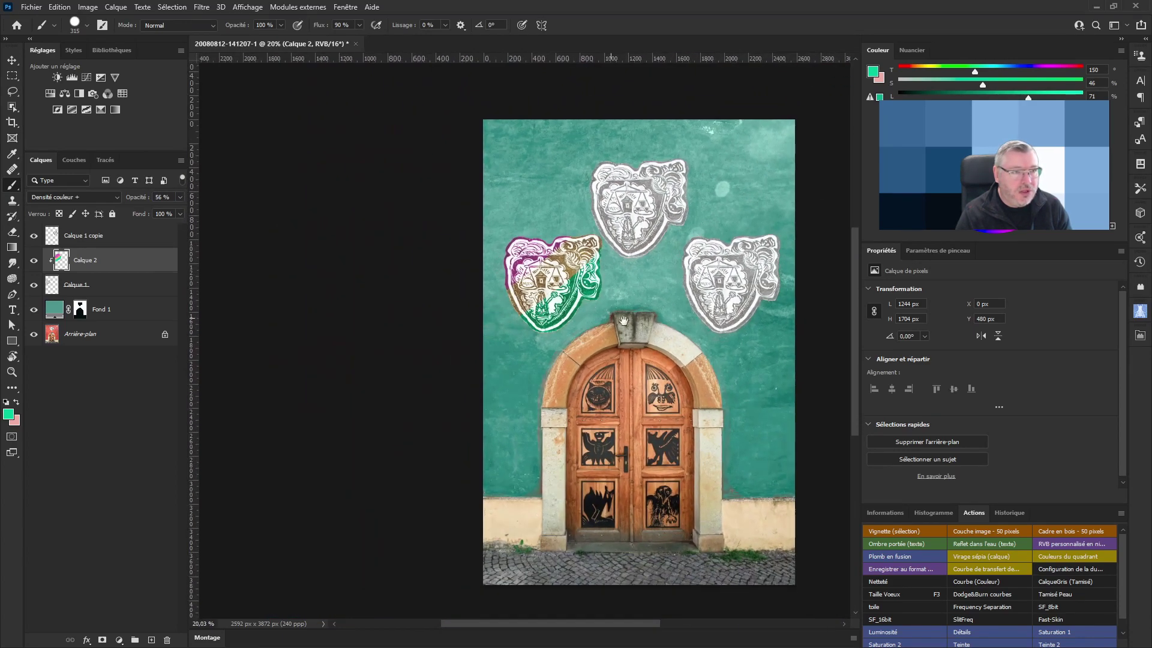
drag(628, 322, 527, 300)
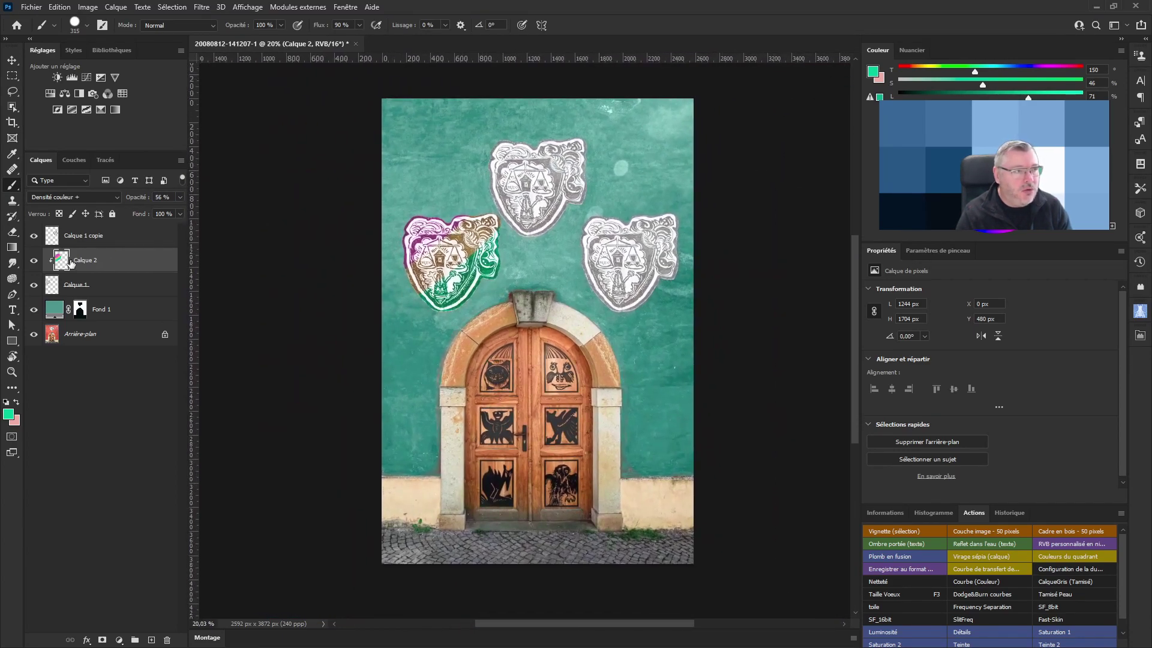